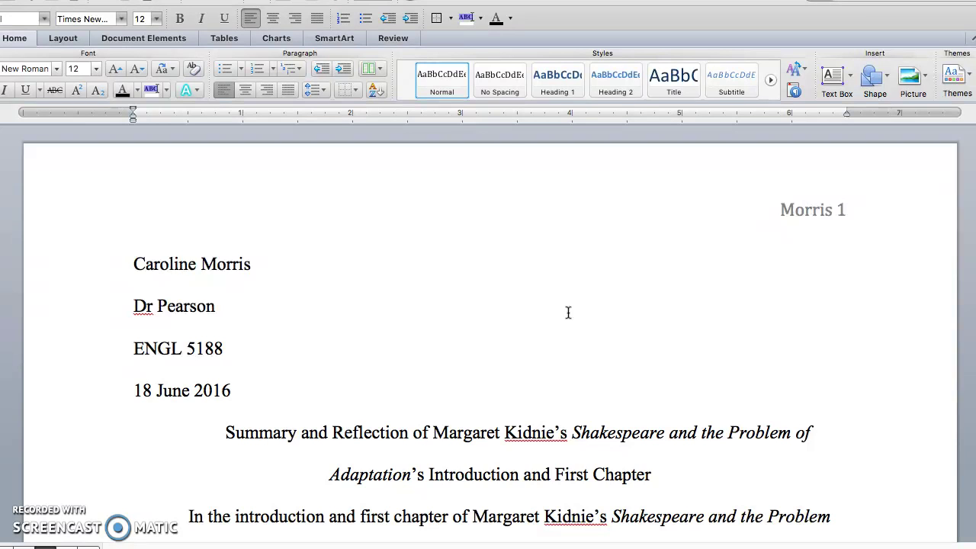
pyautogui.scroll(-3, 568, 313)
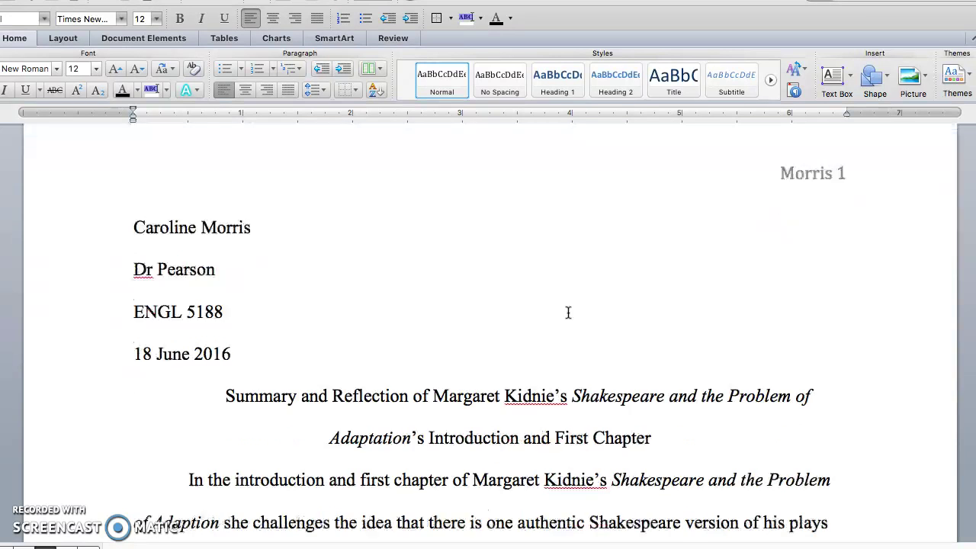
pyautogui.click(684, 382)
pyautogui.scroll(3, 684, 382)
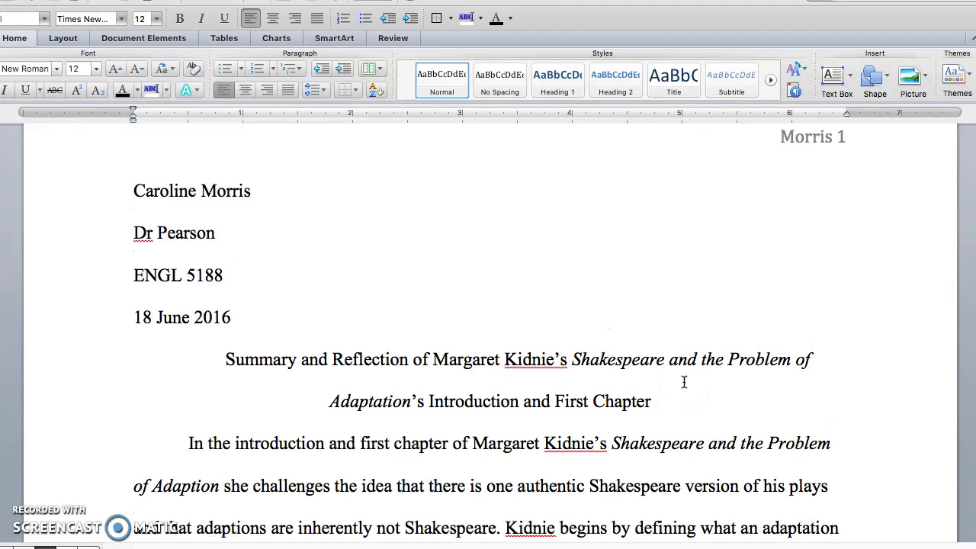
pyautogui.click(482, 284)
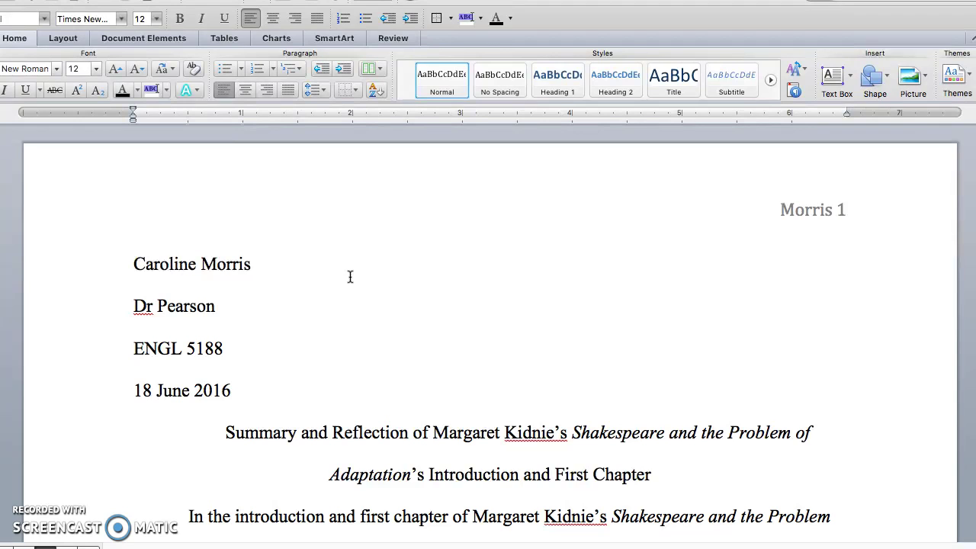
pyautogui.click(463, 255)
pyautogui.click(529, 248)
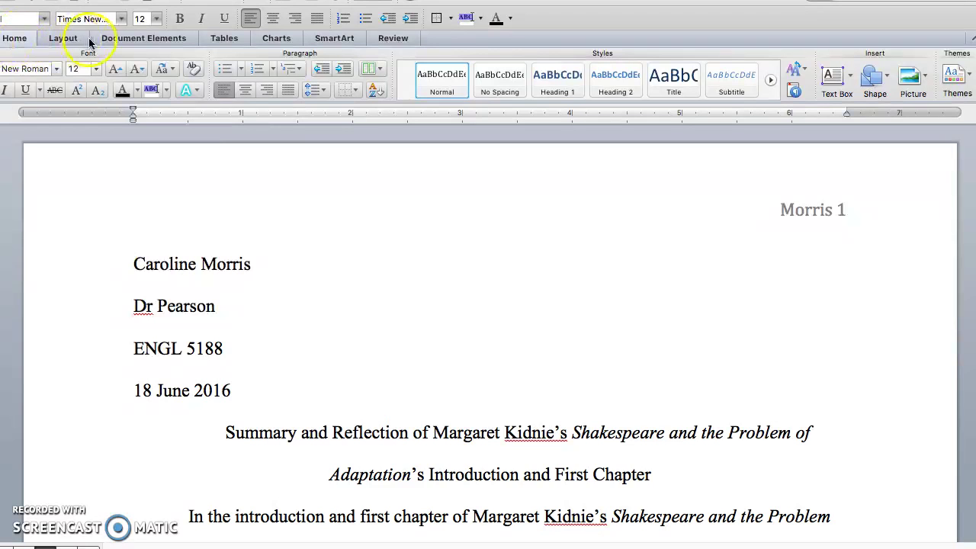
# Step: Turn on Track Changes for the essay
pyautogui.click(394, 38)
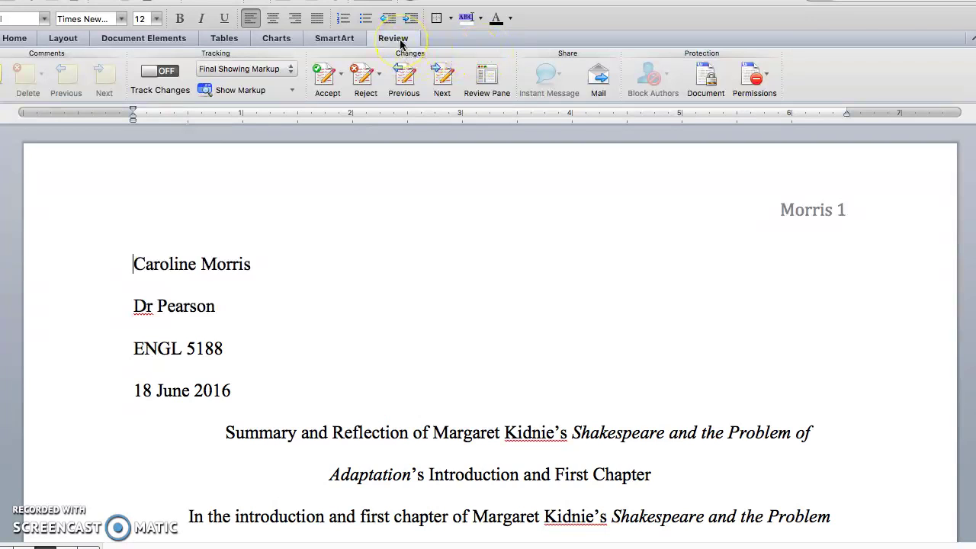
pyautogui.click(149, 74)
pyautogui.click(150, 77)
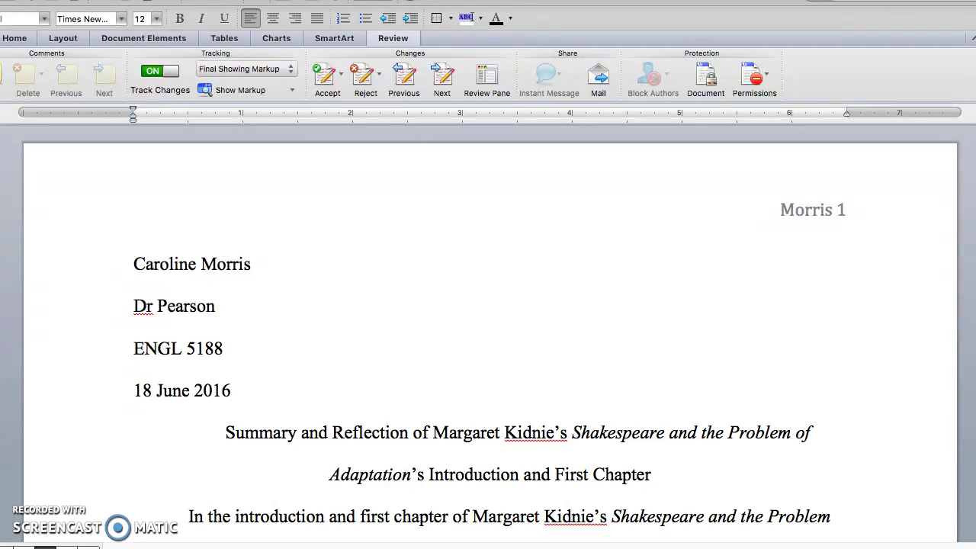
# Step: Review the Highlight Changes settings and the Track Changes preferences for markup, moves, table cells and balloons
pyautogui.click(305, 0)
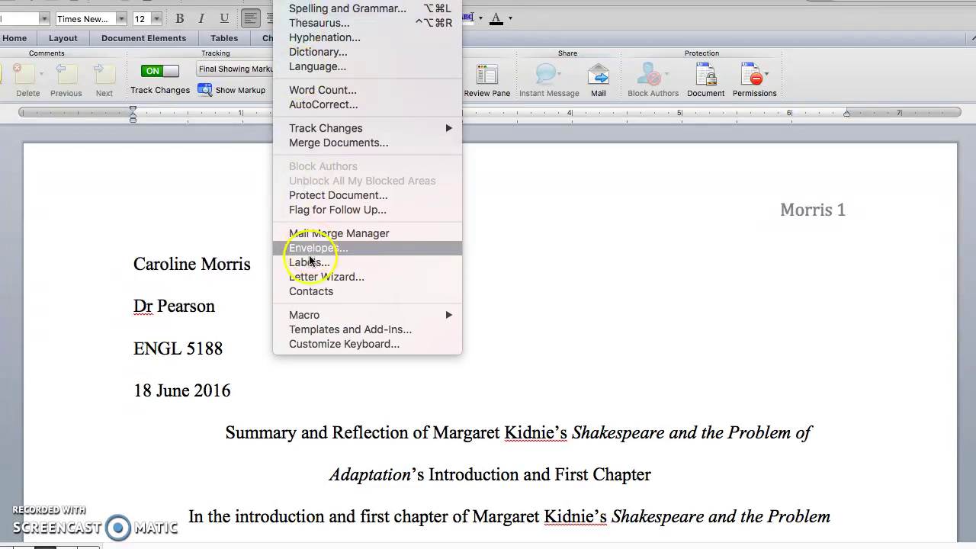
pyautogui.moveTo(348, 134)
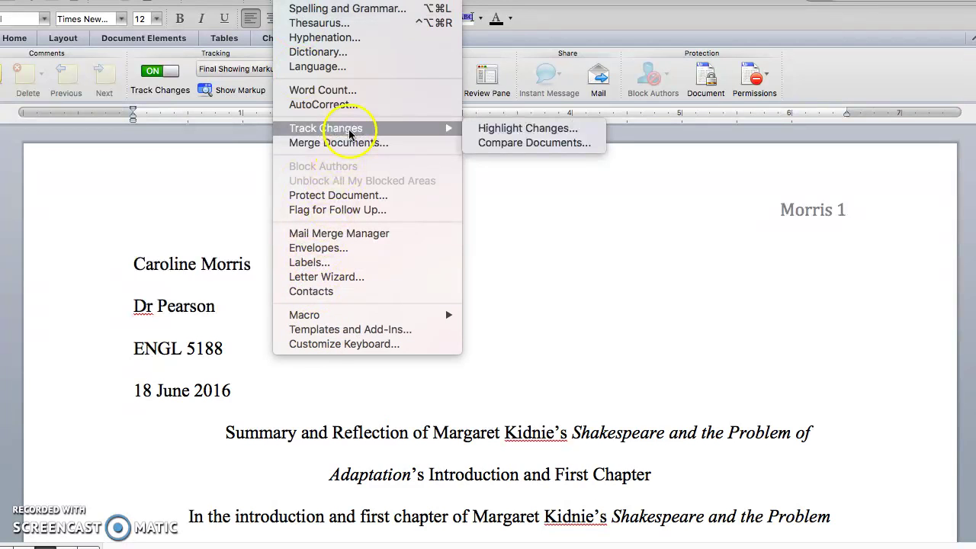
pyautogui.click(513, 135)
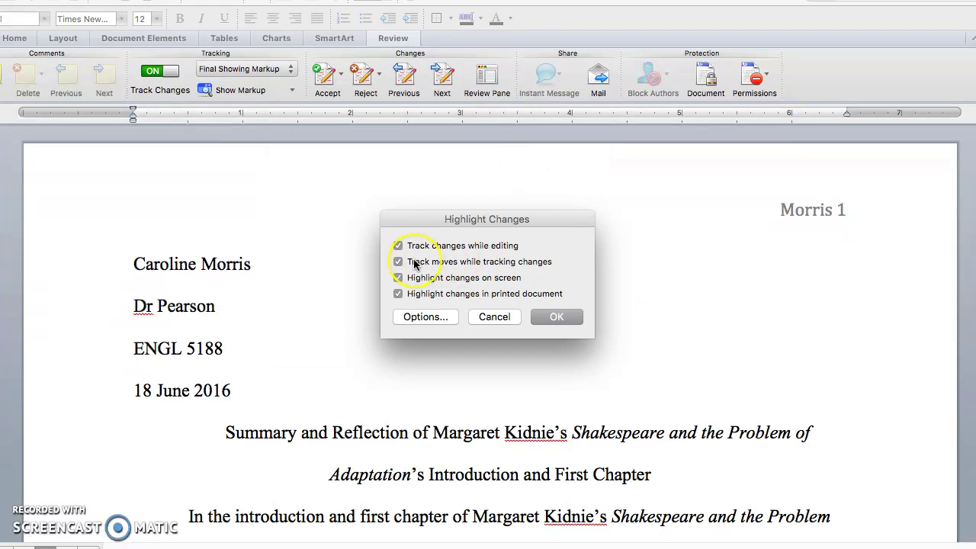
pyautogui.click(423, 318)
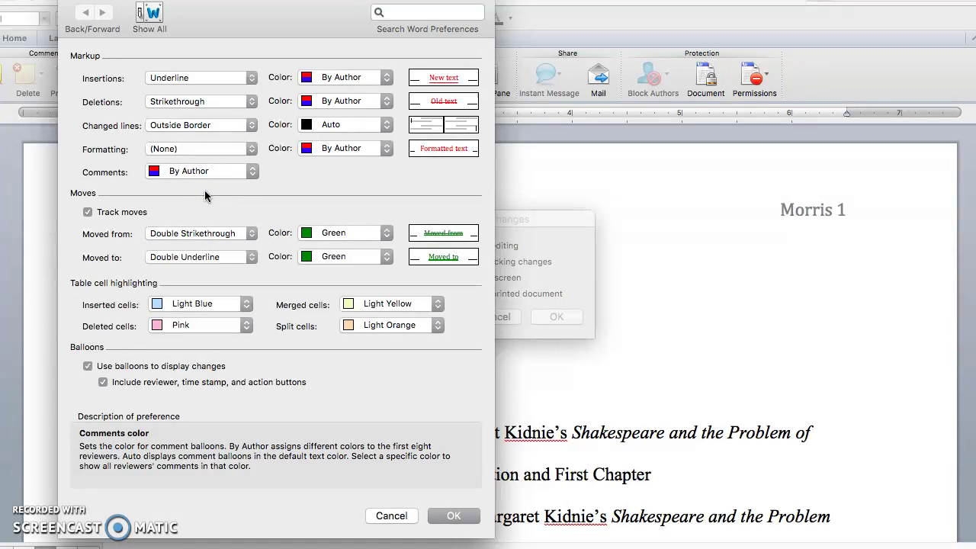
pyautogui.click(394, 516)
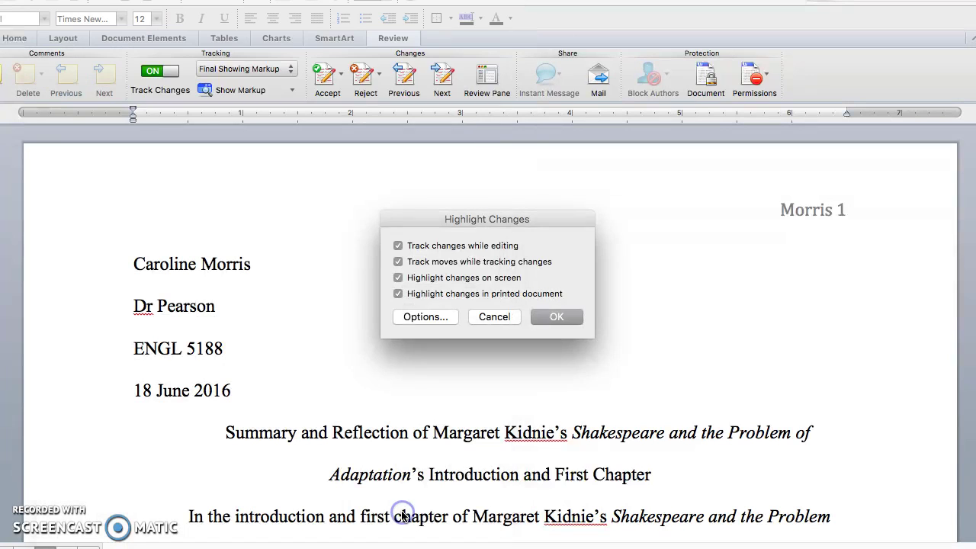
pyautogui.click(404, 313)
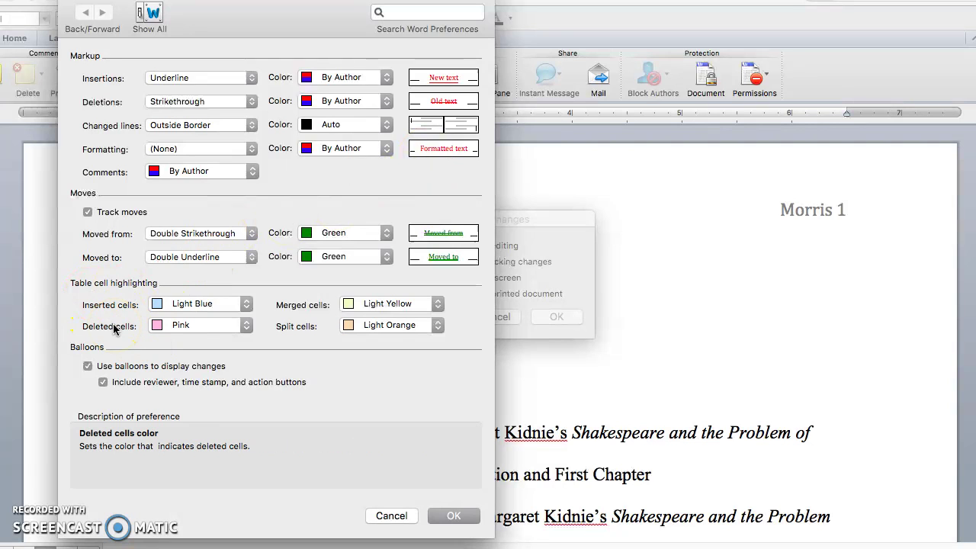
pyautogui.click(402, 514)
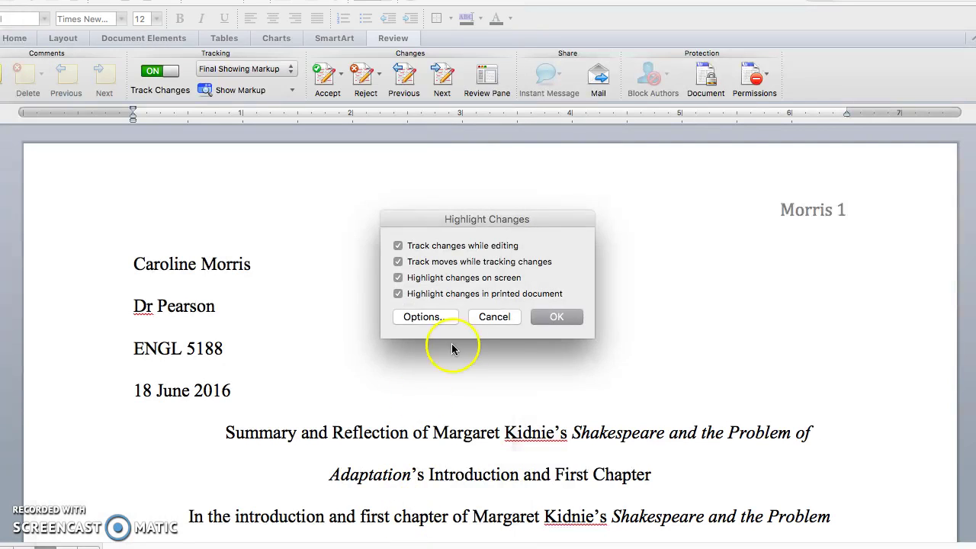
pyautogui.click(492, 322)
# Step: Delete "'s Introduction and First Chapter" from the end of the essay title as a tracked change
pyautogui.scroll(-3, 741, 338)
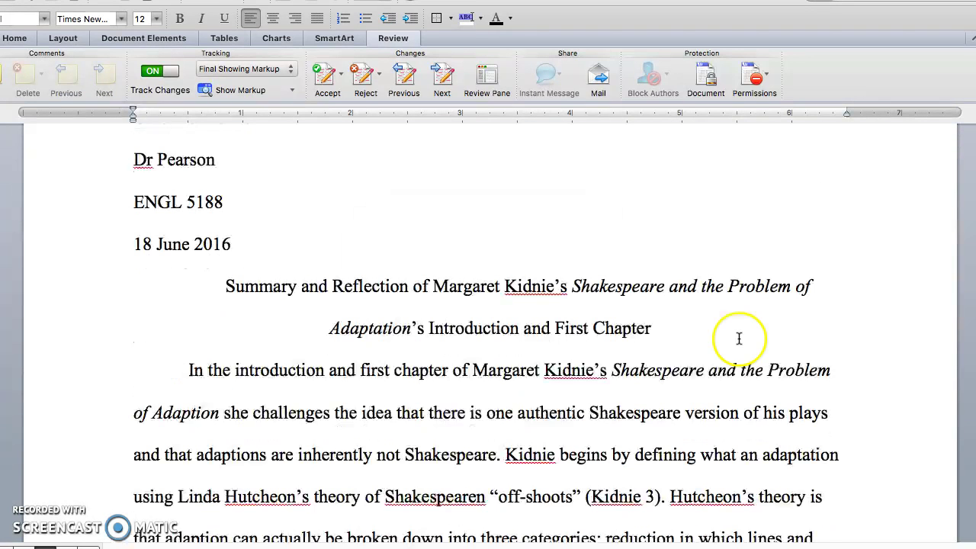
pyautogui.moveTo(658, 324); pyautogui.dragTo(427, 321)
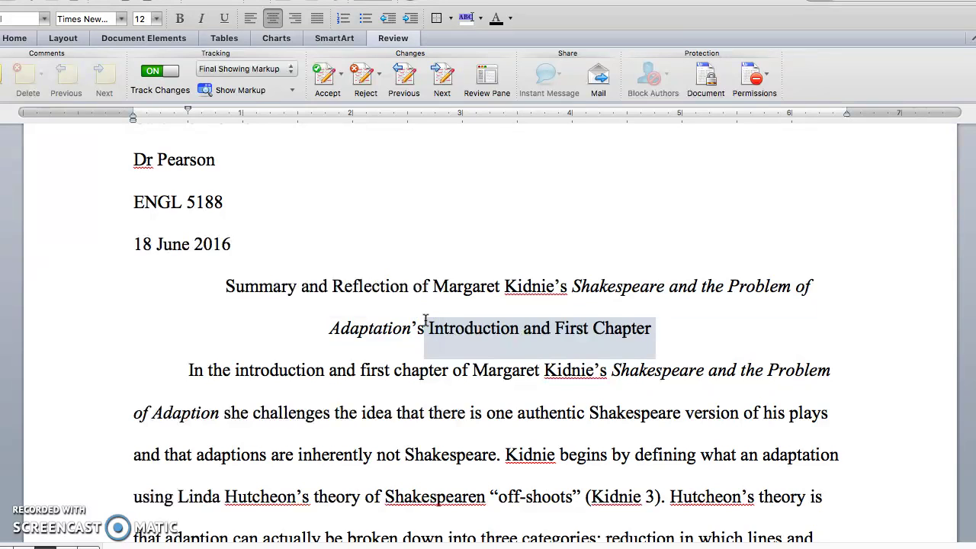
pyautogui.press('BackSpace')
pyautogui.press('BackSpace')
pyautogui.press('BackSpace')
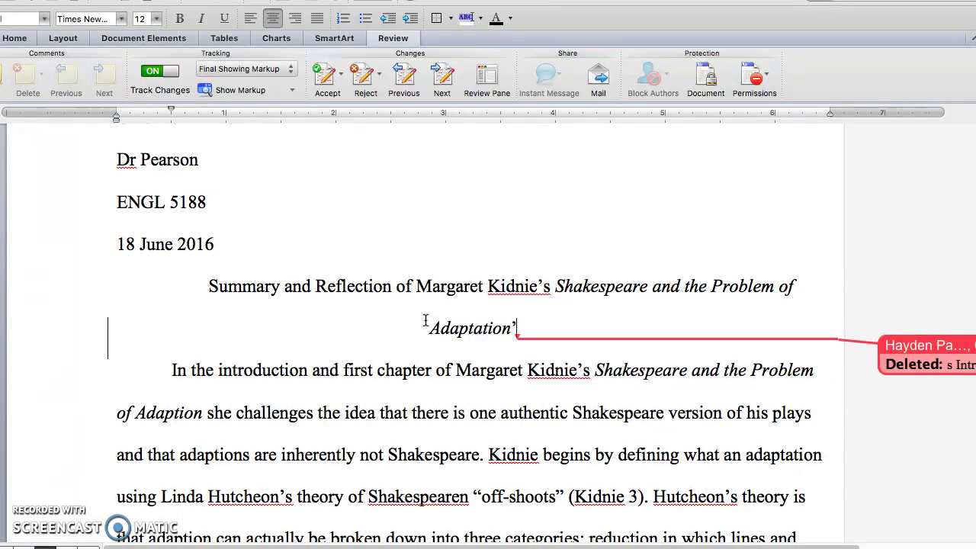
pyautogui.click(795, 341)
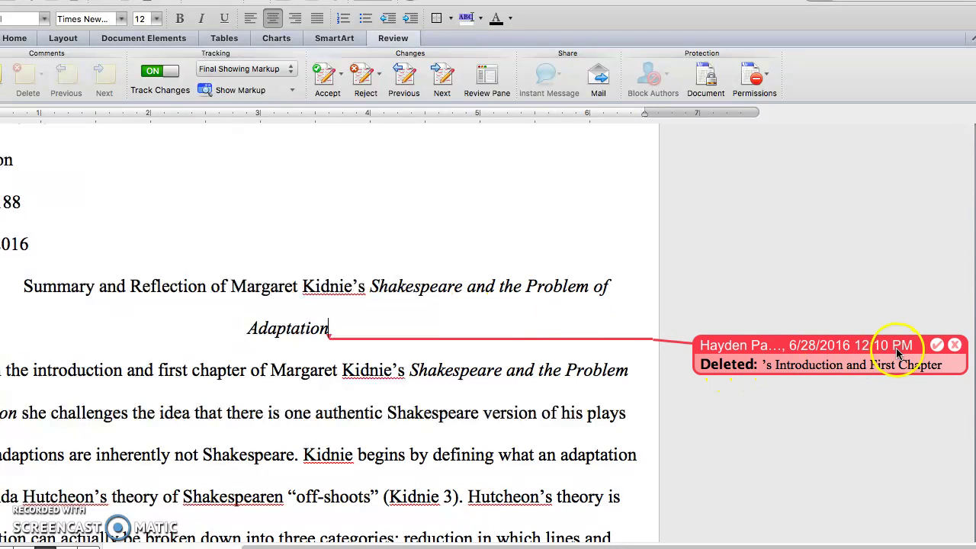
pyautogui.click(745, 350)
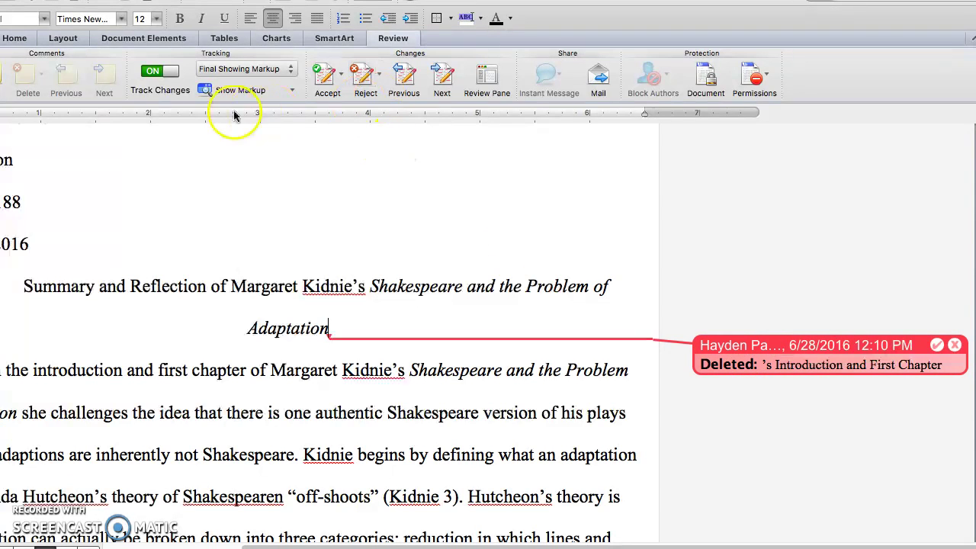
# Step: Review the Show Markup options and the comment colour choices in the Track Changes preferences
pyautogui.click(245, 90)
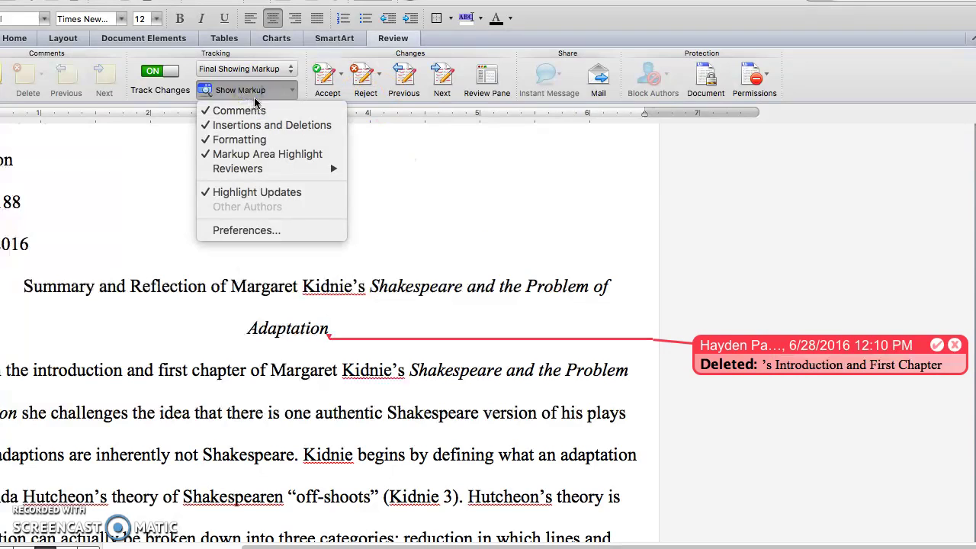
pyautogui.click(269, 92)
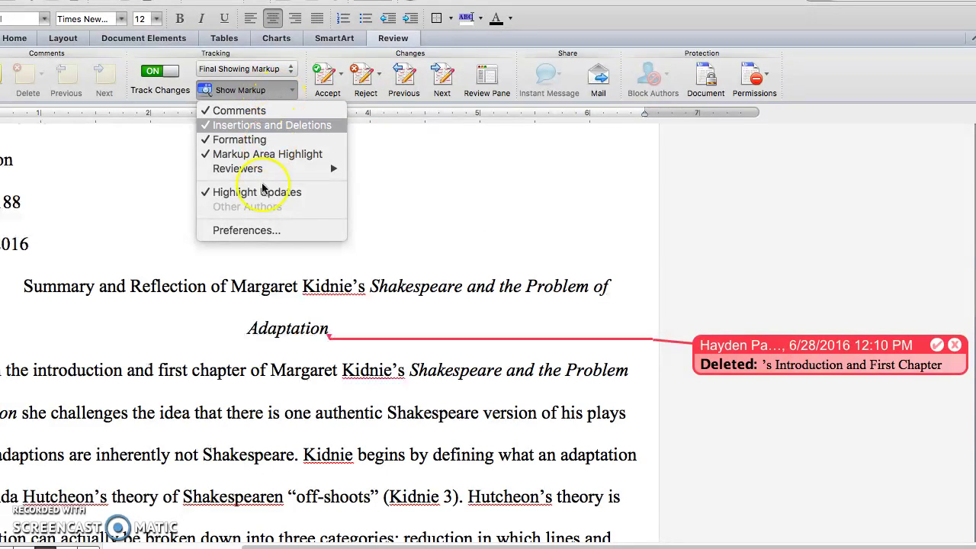
pyautogui.click(263, 229)
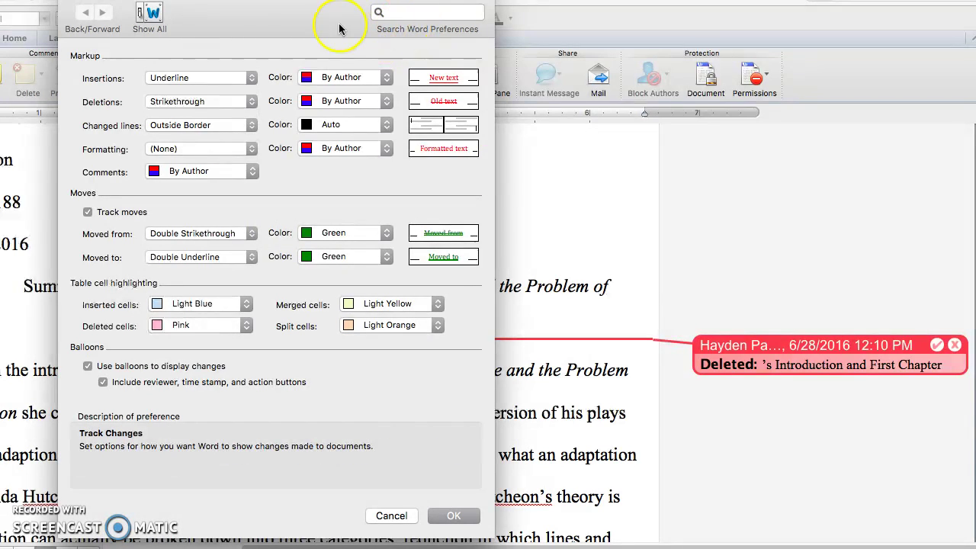
pyautogui.click(245, 173)
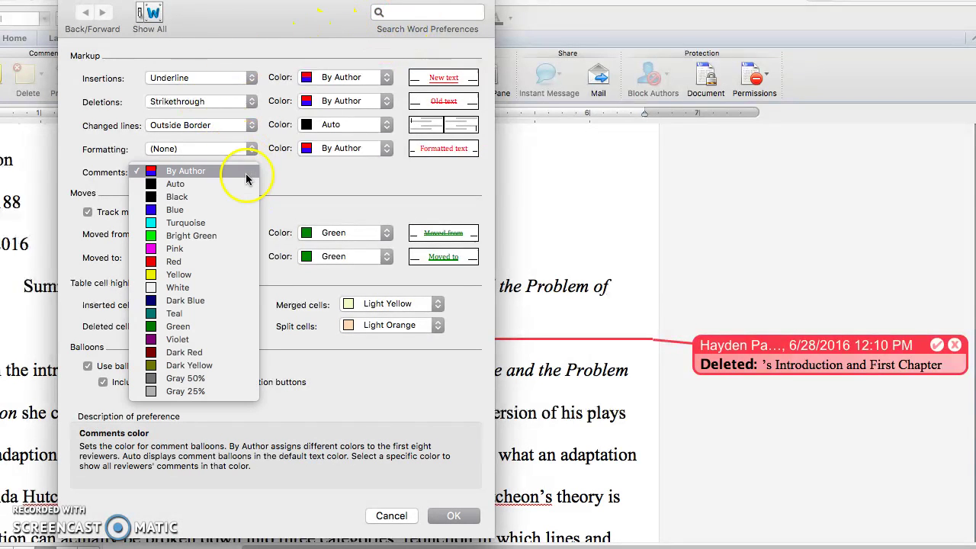
pyautogui.click(296, 171)
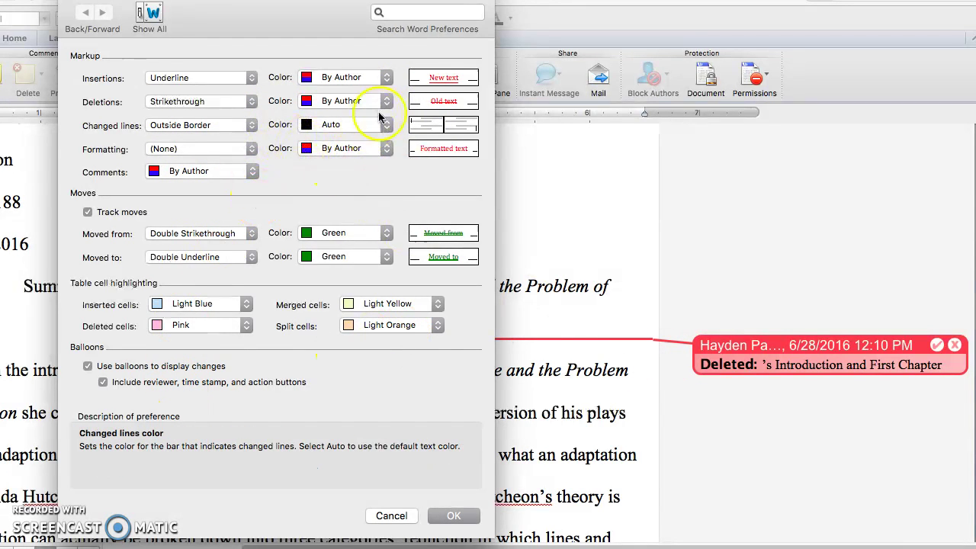
pyautogui.click(390, 516)
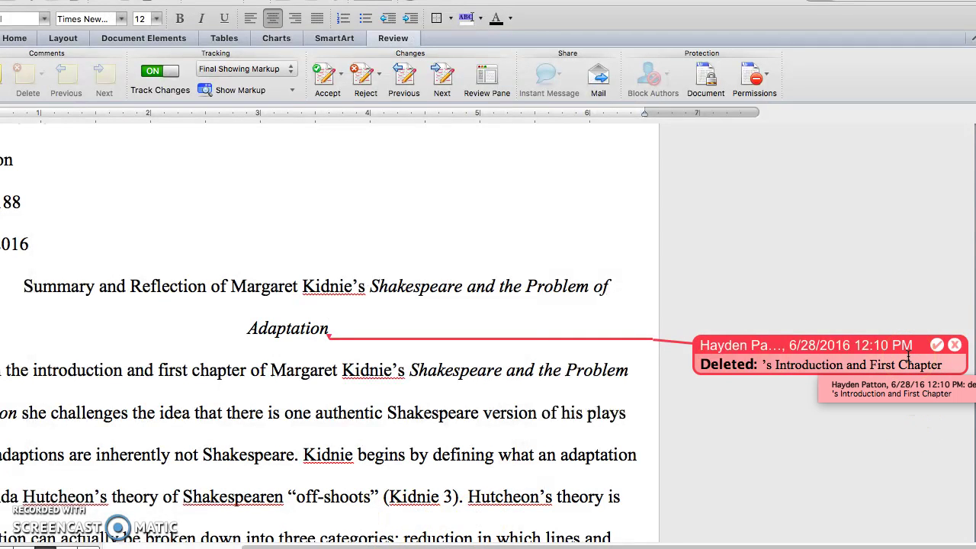
# Step: Reject the tracked deletion of "'s Introduction and First Chapter" in the essay title
pyautogui.click(889, 388)
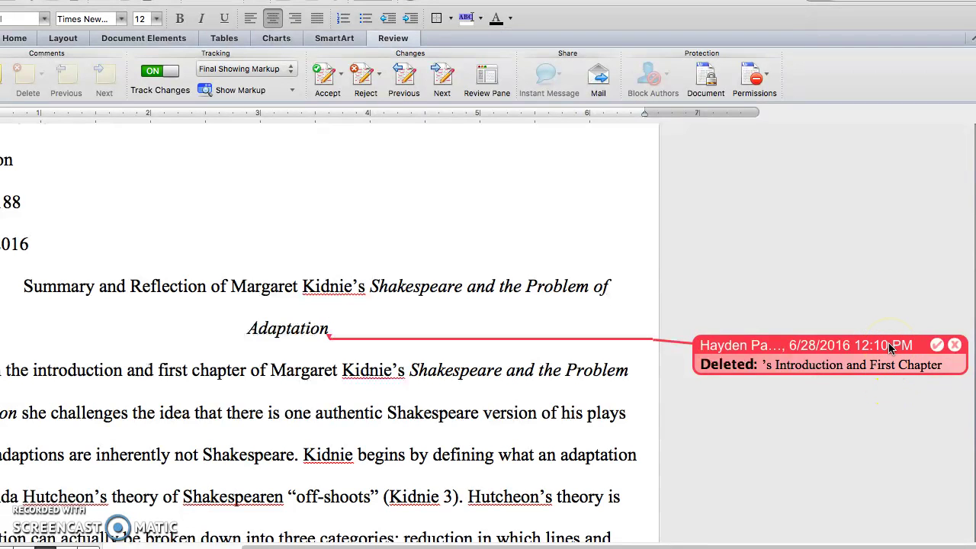
pyautogui.click(882, 348)
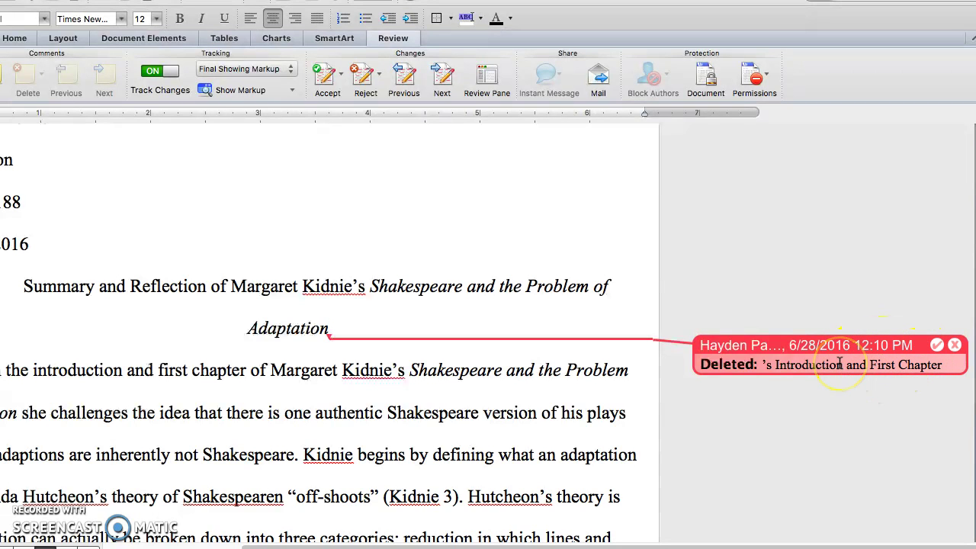
pyautogui.click(938, 348)
pyautogui.click(956, 347)
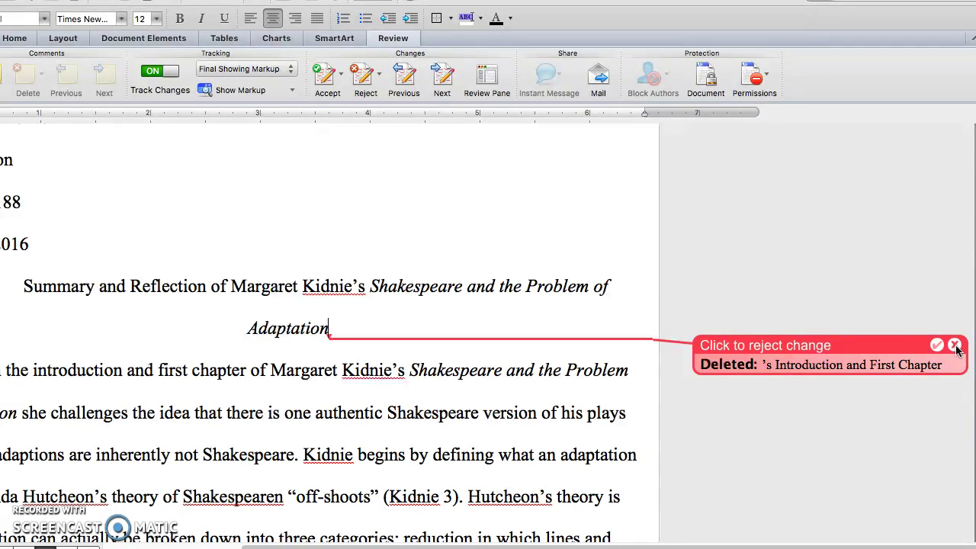
pyautogui.click(955, 347)
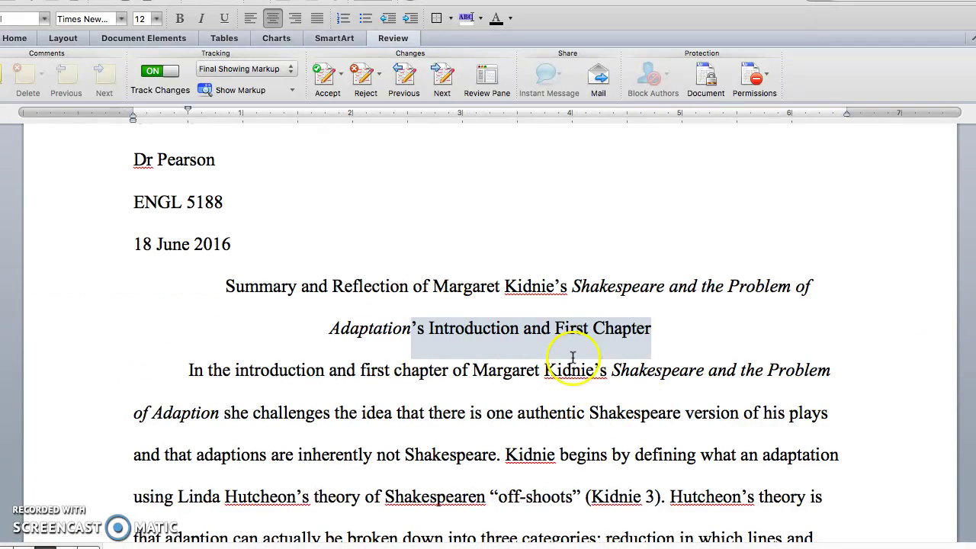
pyautogui.click(737, 338)
# Step: Replace the misspelled "Shakespearen" in the first paragraph with the suggested spelling "Shakespearean" and check its change balloon
pyautogui.scroll(-4, 737, 340)
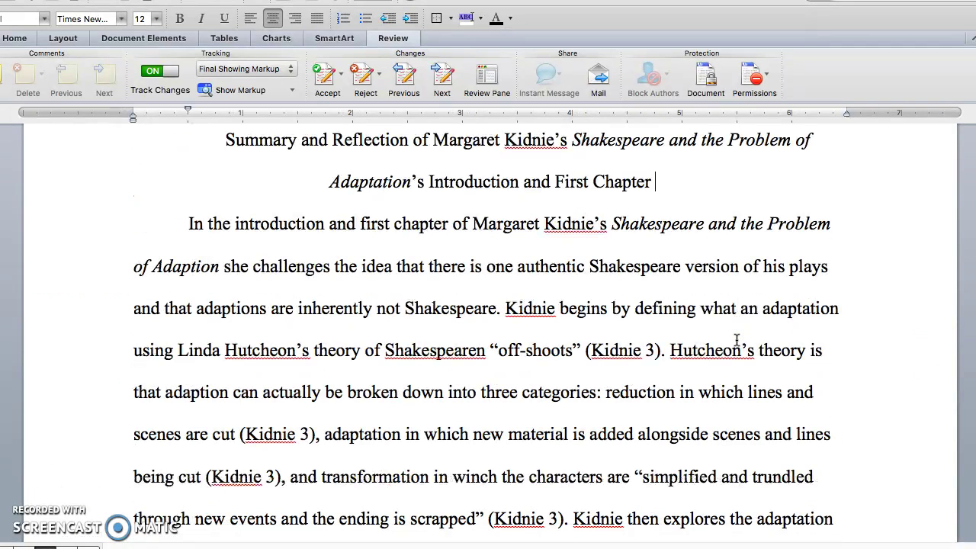
pyautogui.scroll(-2, 737, 340)
pyautogui.click(488, 314)
pyautogui.moveTo(486, 315); pyautogui.dragTo(389, 313)
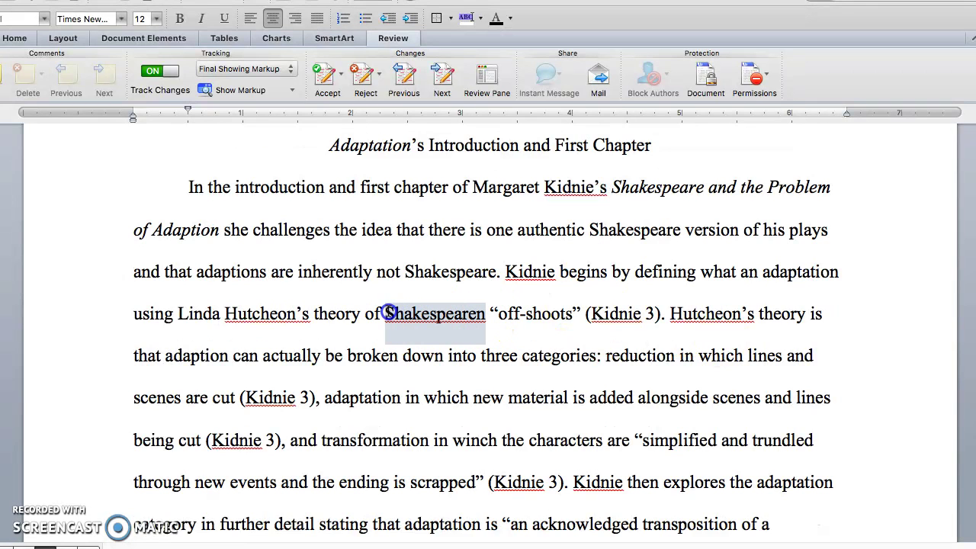
pyautogui.click(423, 313)
pyautogui.click(485, 314)
pyautogui.moveTo(485, 313); pyautogui.dragTo(424, 325)
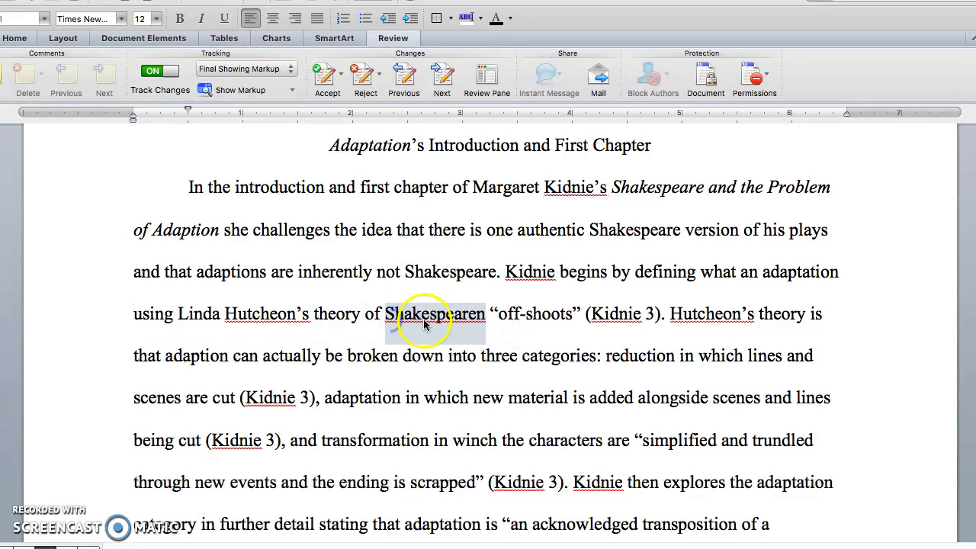
pyautogui.rightClick(425, 324)
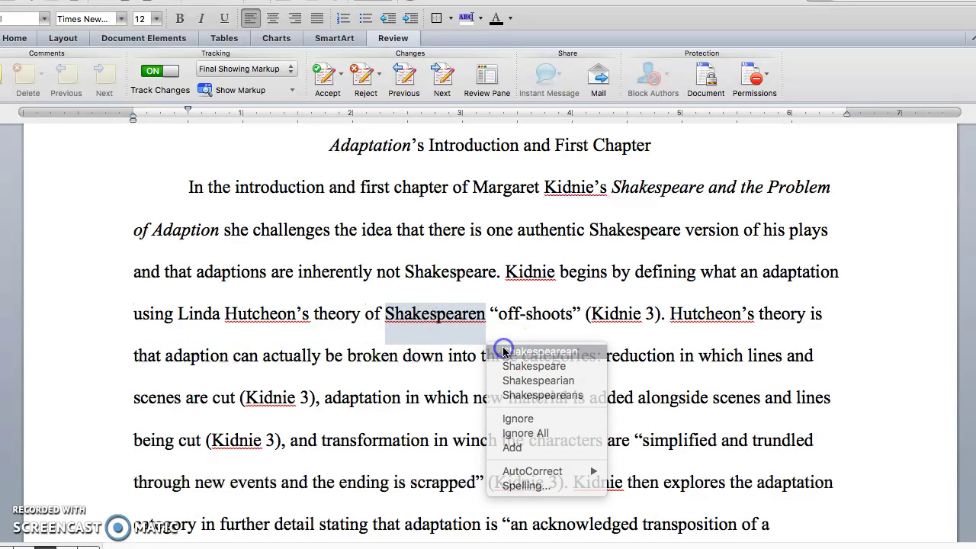
pyautogui.click(504, 351)
pyautogui.click(473, 314)
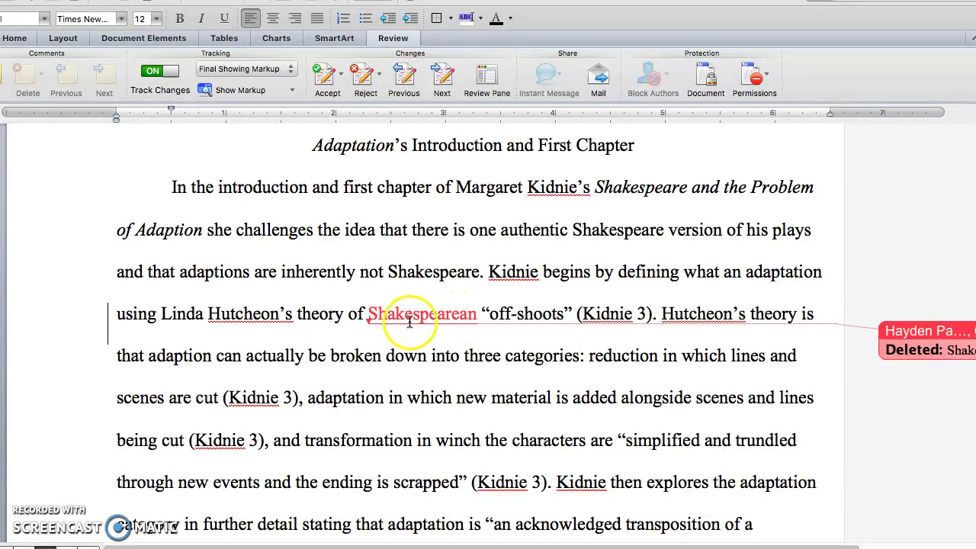
pyautogui.hscroll(5, 834, 398)
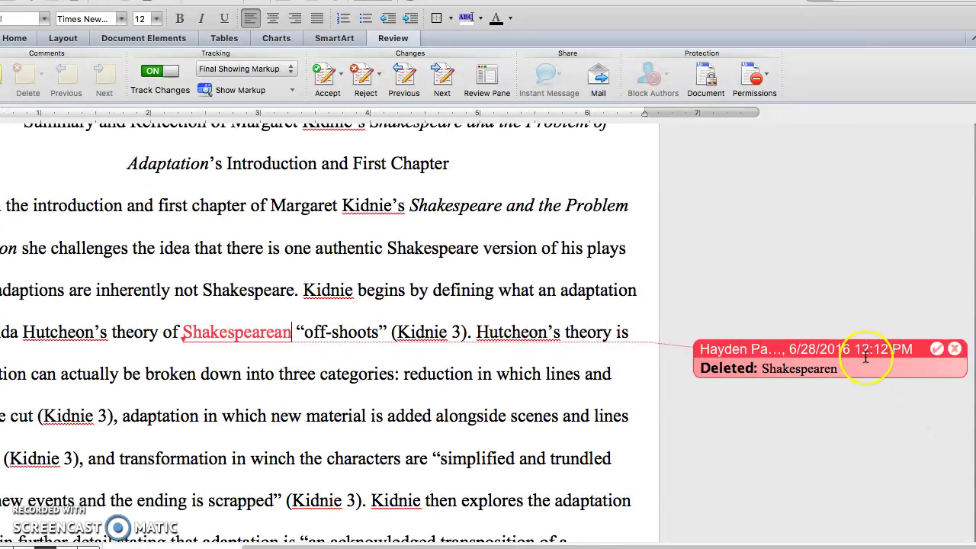
pyautogui.hscroll(-5, 853, 381)
pyautogui.scroll(-10, 851, 378)
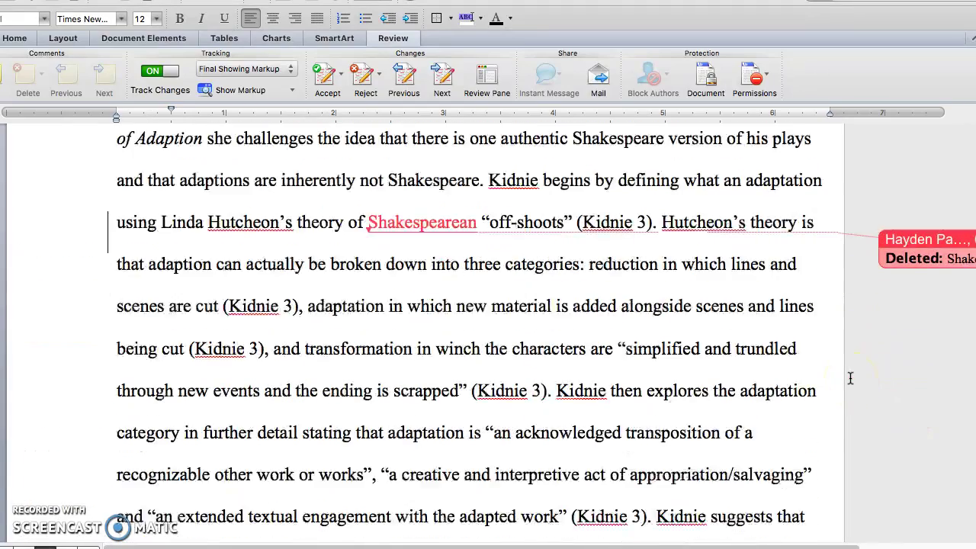
# Step: Delete and retype the "v" of "version" in "one authentic version of any Shakespeare play" on page 2 as a tracked change
pyautogui.scroll(-1, 850, 378)
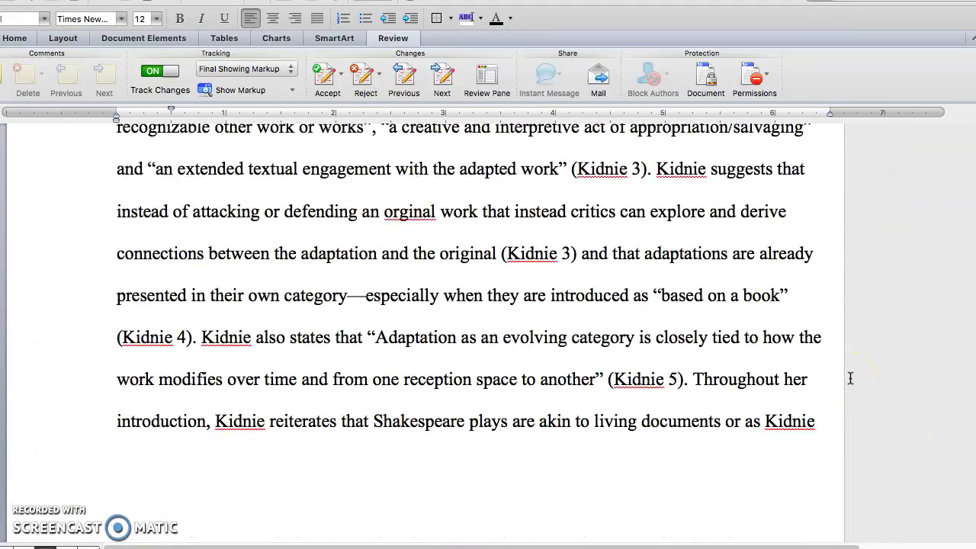
pyautogui.scroll(-8, 851, 378)
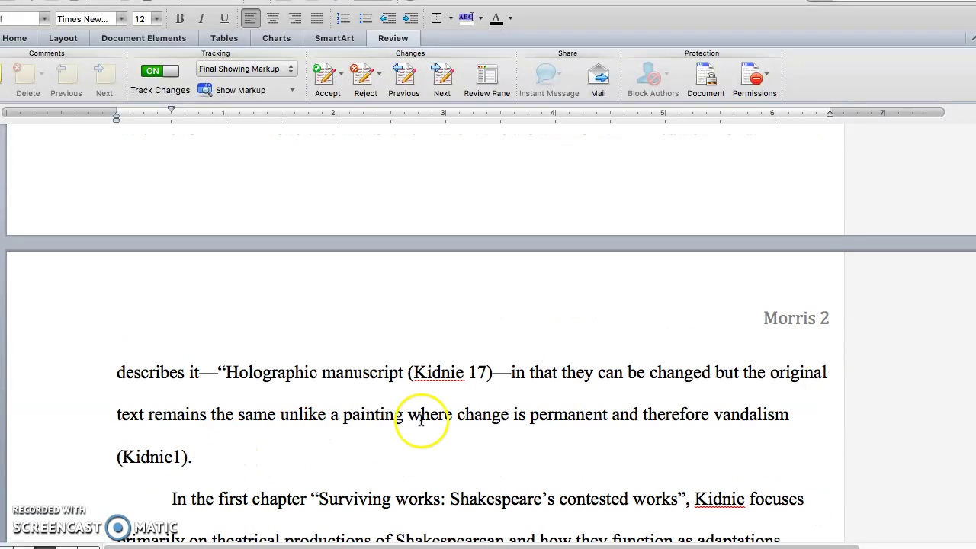
pyautogui.scroll(-10, 285, 414)
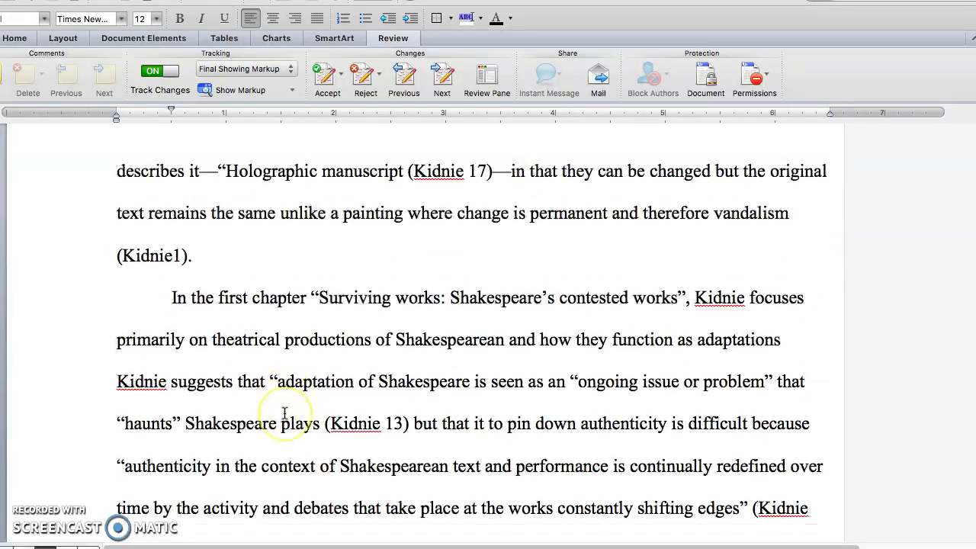
pyautogui.scroll(-12, 285, 414)
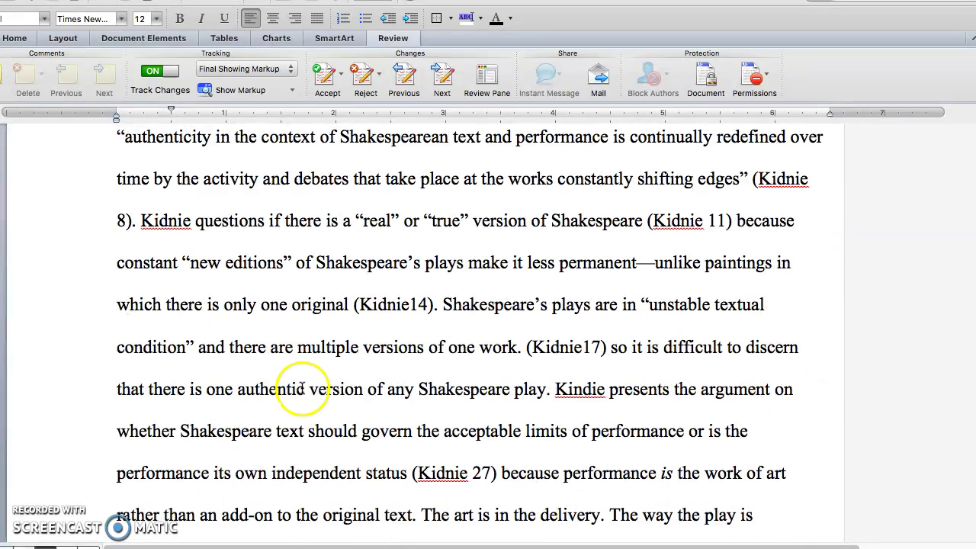
pyautogui.click(314, 389)
pyautogui.press('BackSpace')
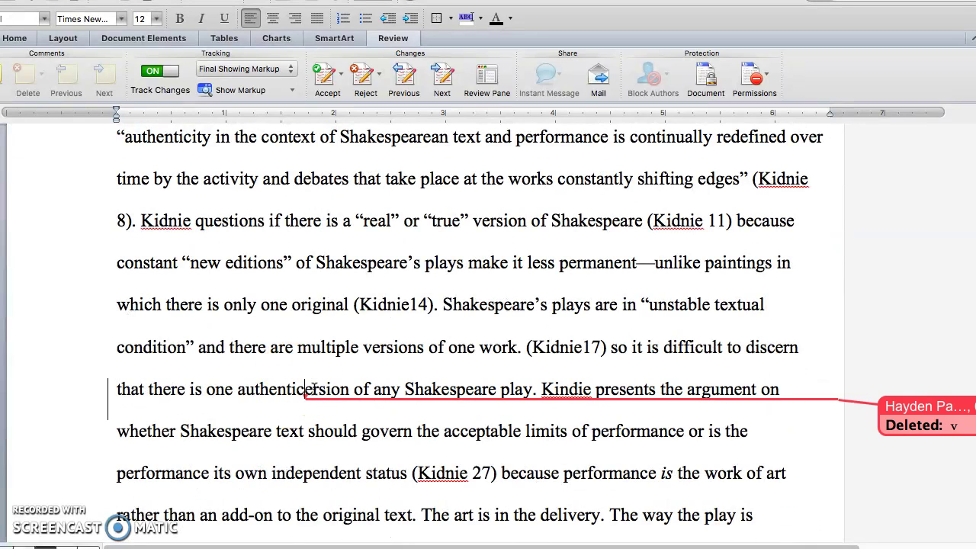
pyautogui.click(308, 390)
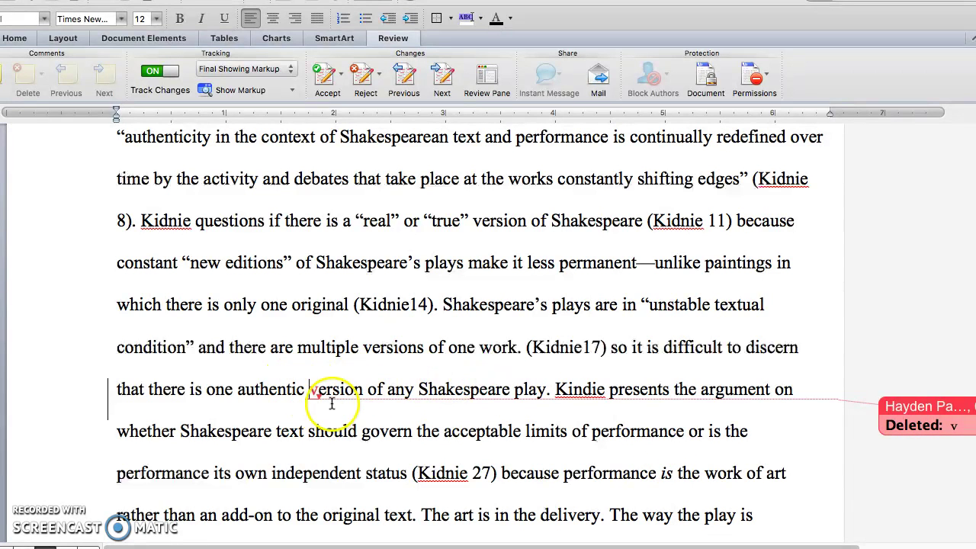
# Step: Look through the marked-up essay and examine its full list of tracked changes in the reviewing pane, closing the pane when done
pyautogui.scroll(-4, 297, 427)
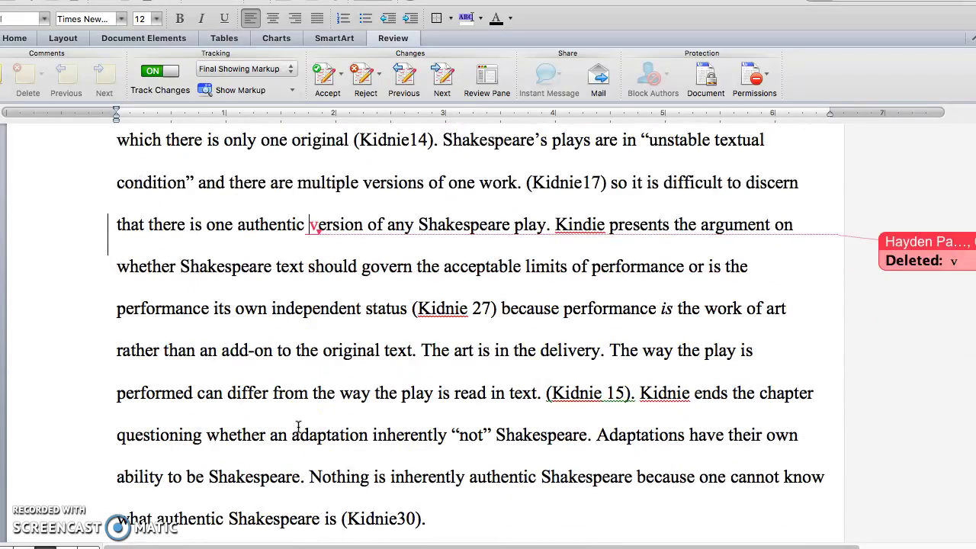
pyautogui.scroll(-3, 298, 427)
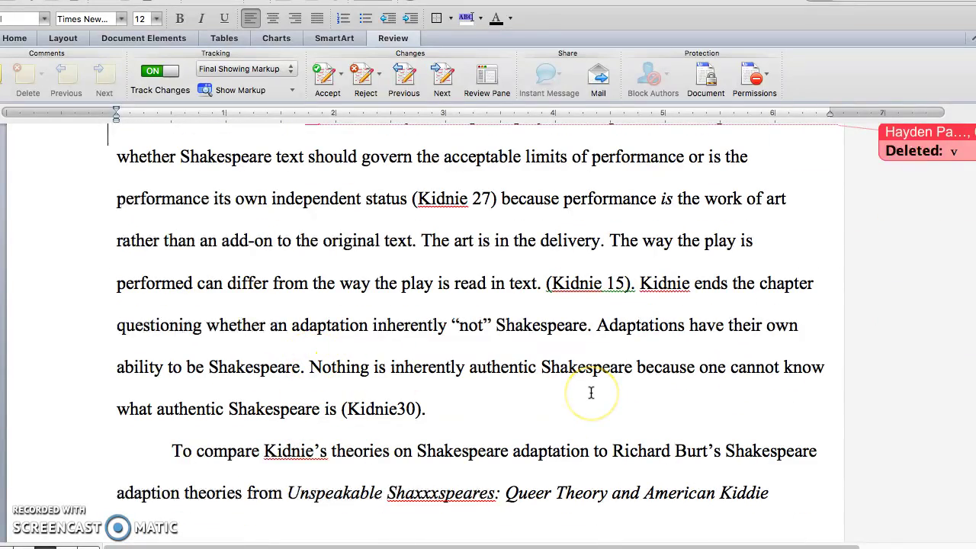
pyautogui.scroll(20, 591, 393)
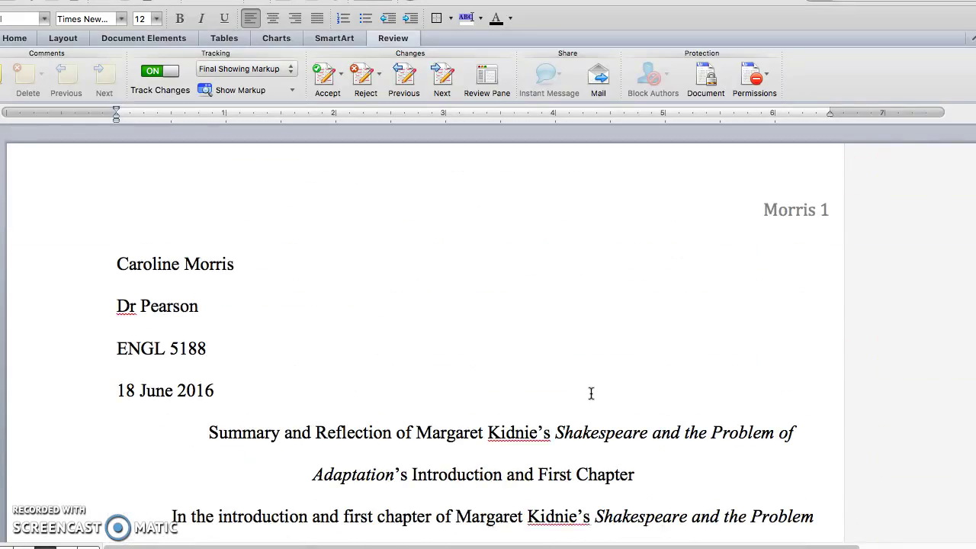
pyautogui.scroll(-12, 591, 393)
pyautogui.scroll(10, 591, 393)
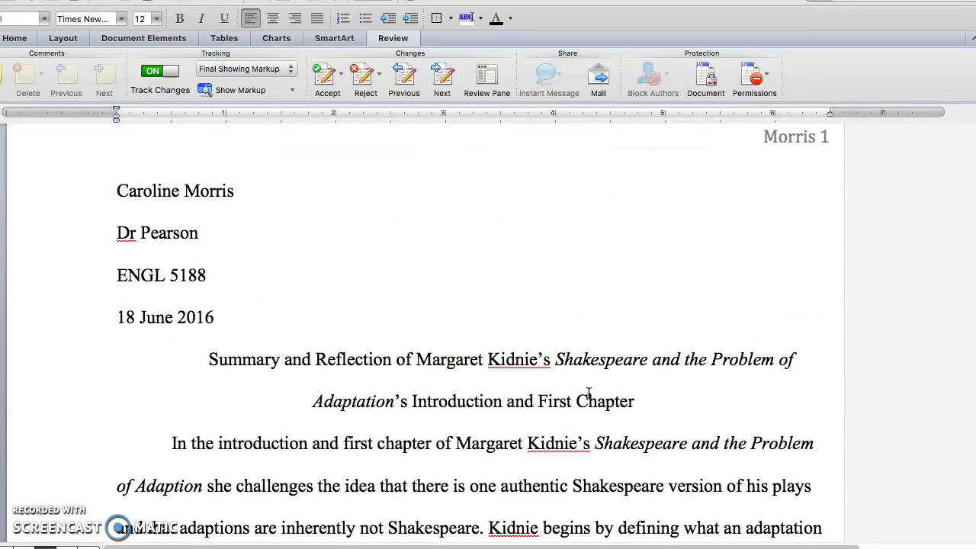
pyautogui.scroll(-3, 683, 334)
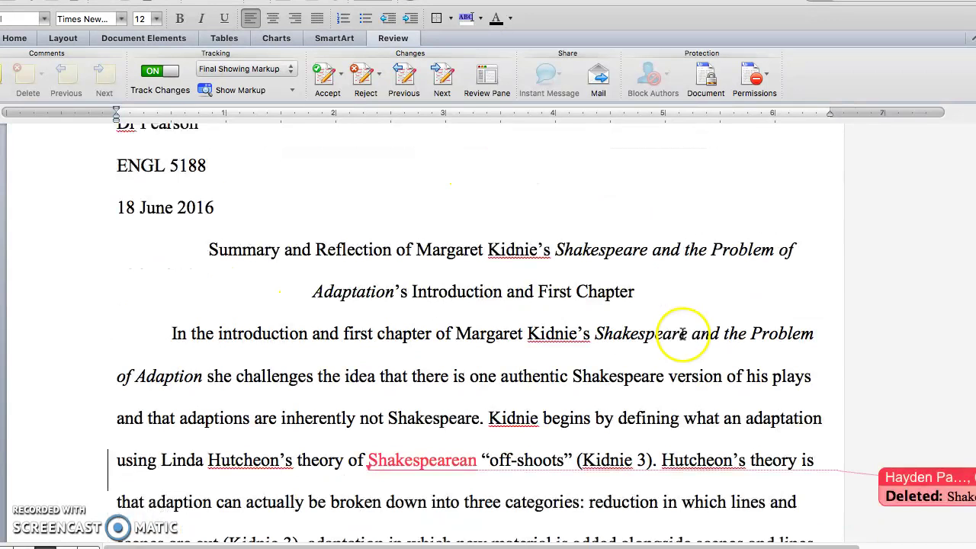
pyautogui.click(486, 78)
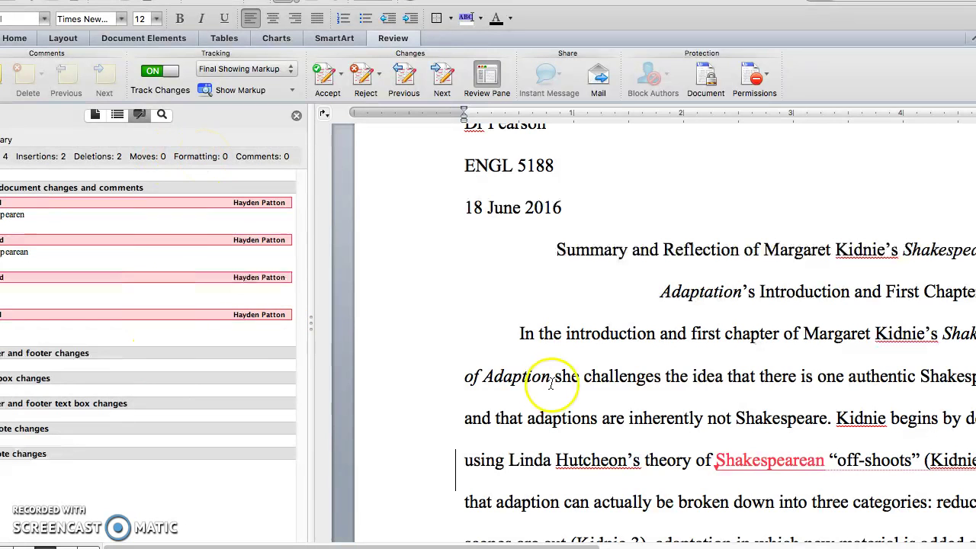
pyautogui.click(486, 281)
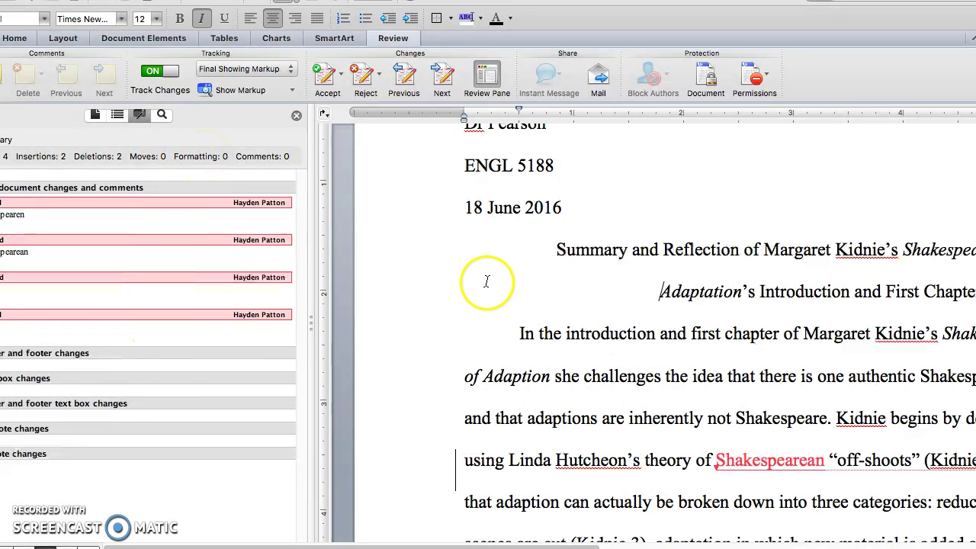
pyautogui.scroll(-3, 610, 384)
pyautogui.scroll(-5, 610, 384)
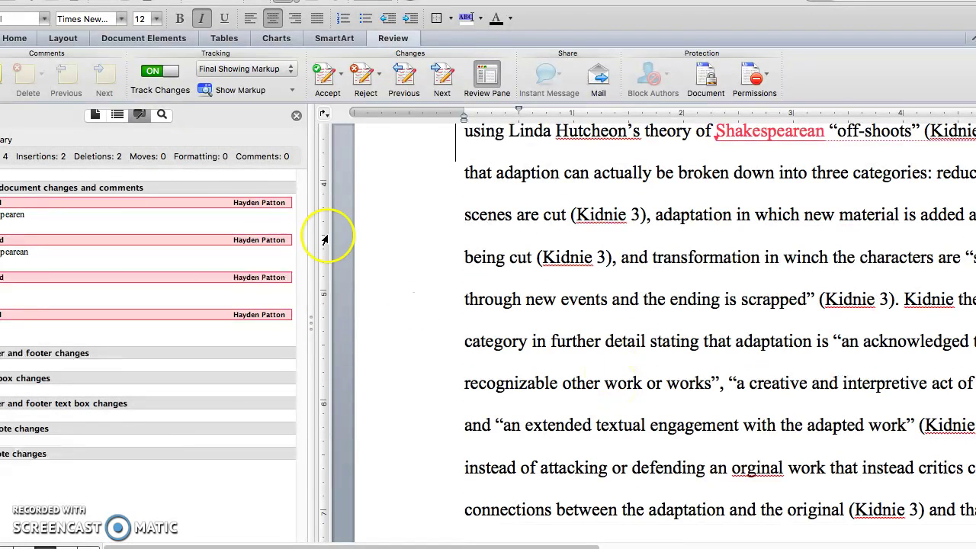
pyautogui.click(297, 117)
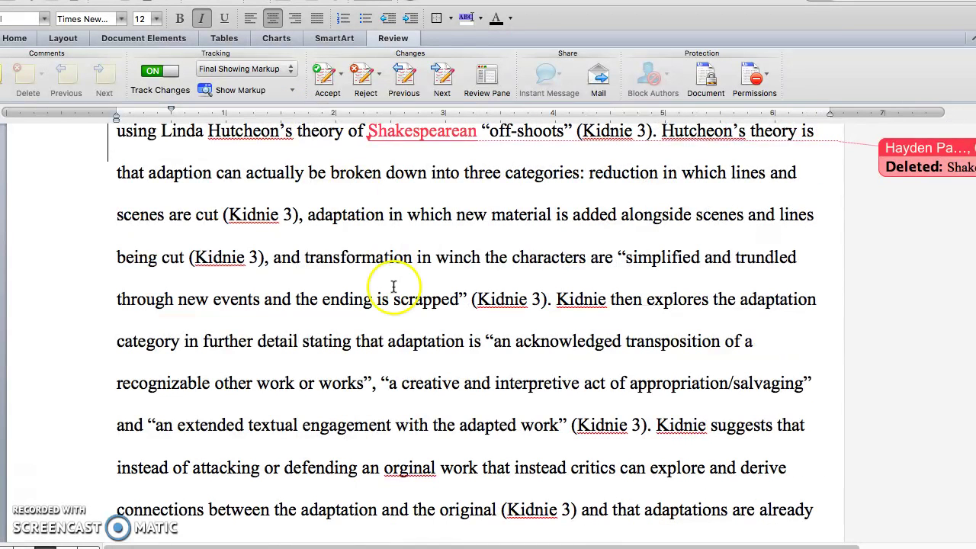
# Step: Attach the comment "This has too much summarizing." to the sentence running from "Kidnie then explores the adaptation" to "with the adapted work" (Kidnie 3)
pyautogui.click(529, 388)
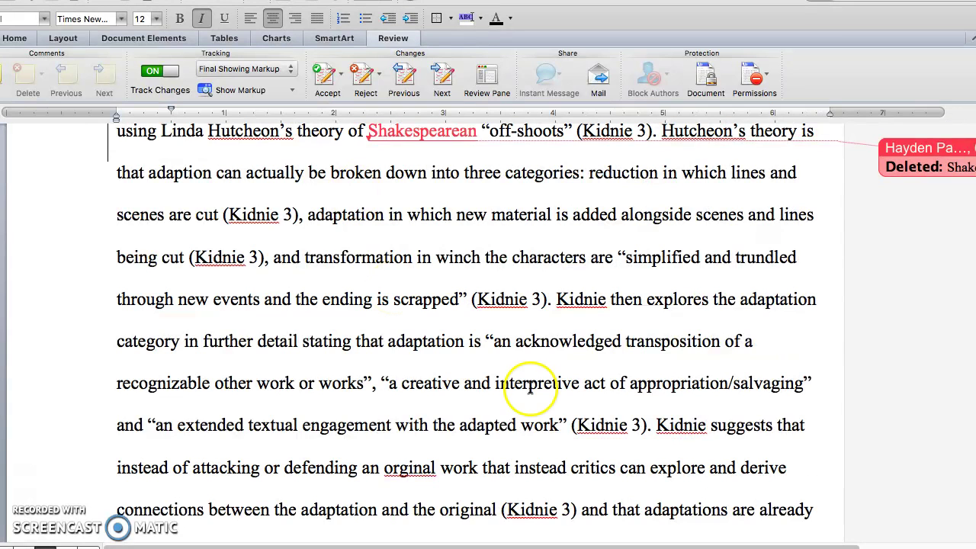
pyautogui.scroll(-2, 562, 405)
pyautogui.click(718, 396)
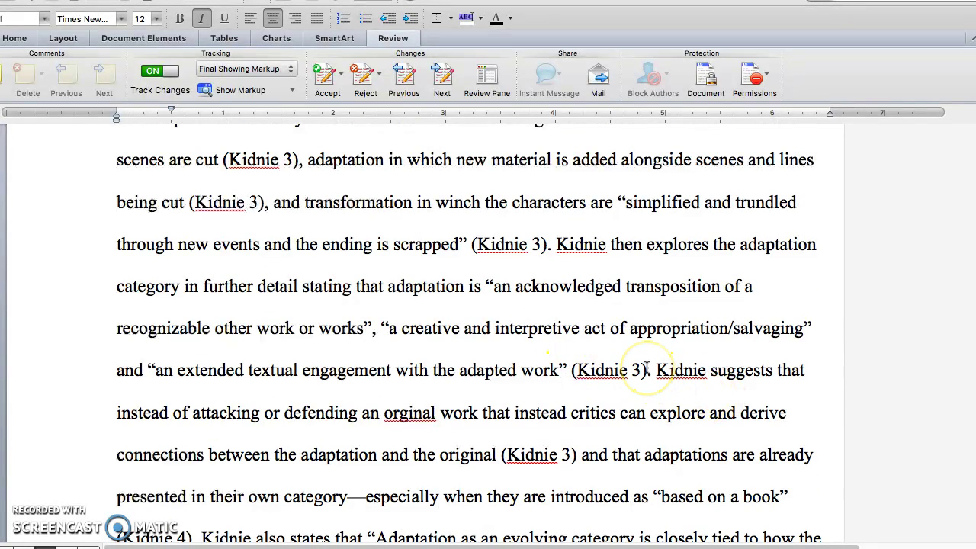
pyautogui.moveTo(646, 369); pyautogui.dragTo(562, 248)
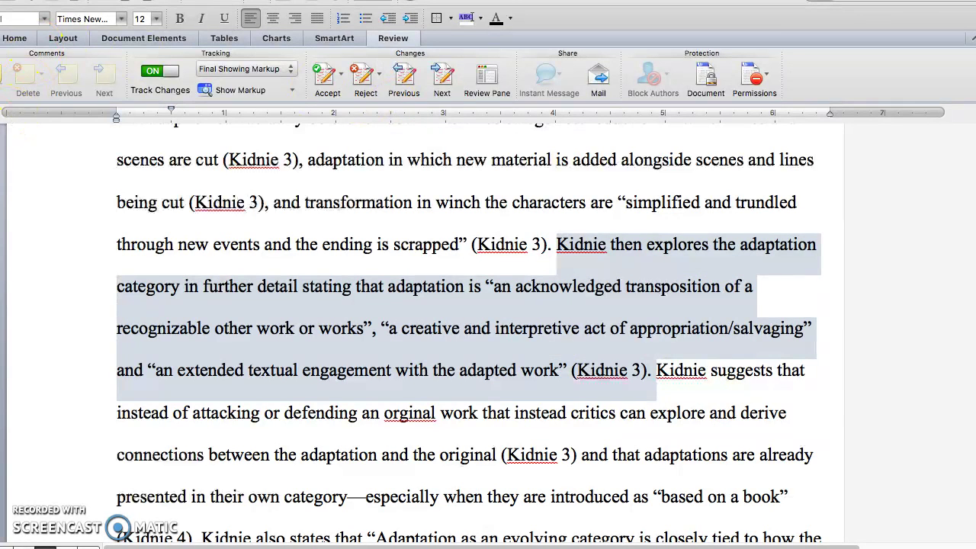
pyautogui.click(19, 75)
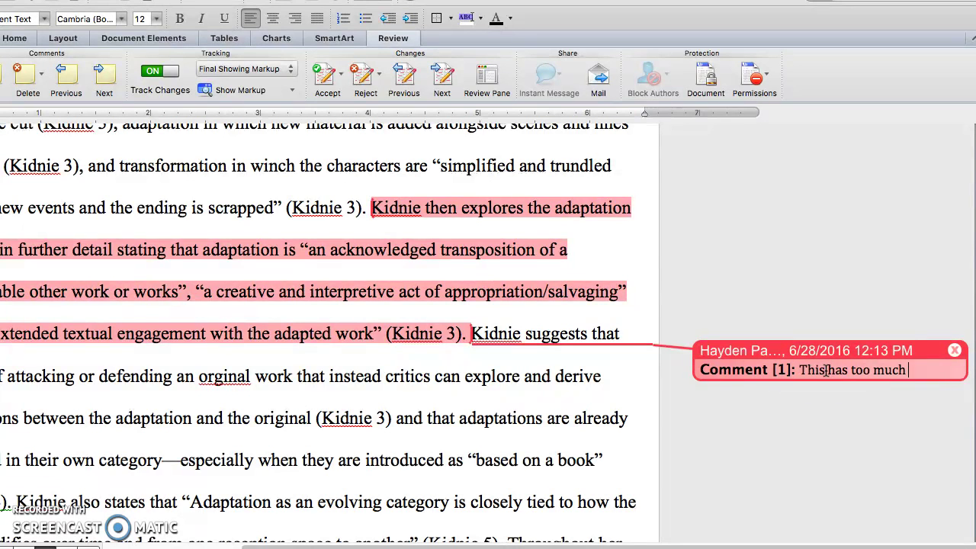
pyautogui.write('arizing.')
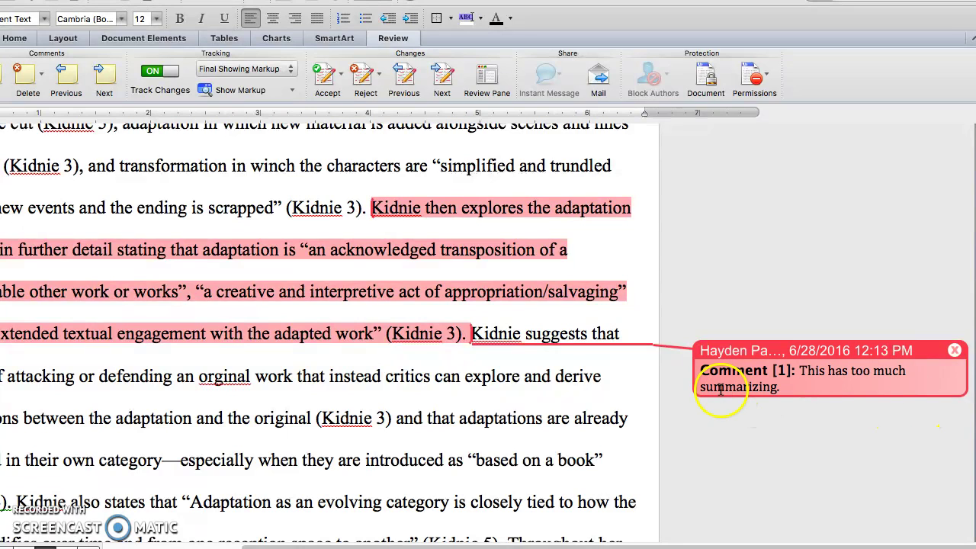
# Step: Examine the comment balloon beside the highlighted sentence and look over the tracked changes on the first two pages
pyautogui.scroll(-3, 821, 392)
pyautogui.hscroll(-3, 821, 392)
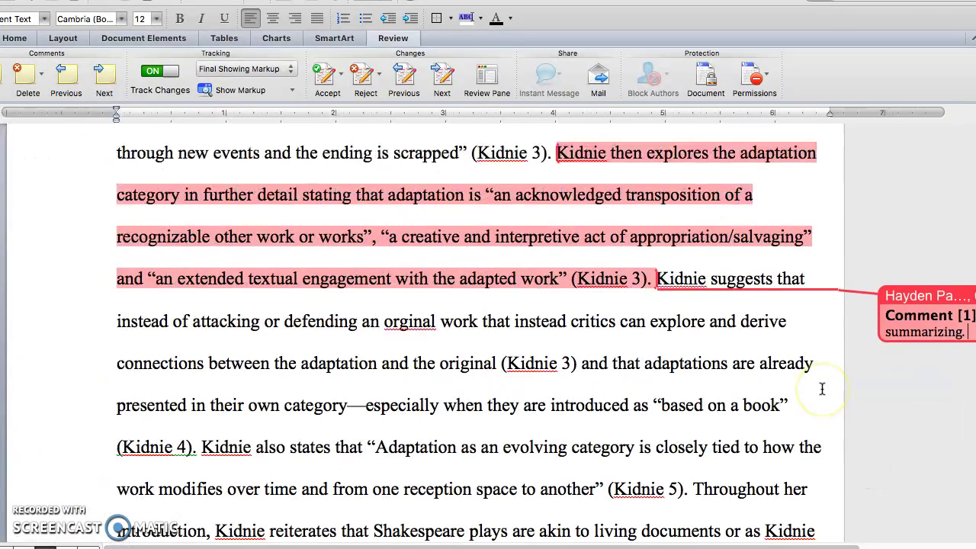
pyautogui.scroll(1, 760, 394)
pyautogui.hscroll(2, 760, 394)
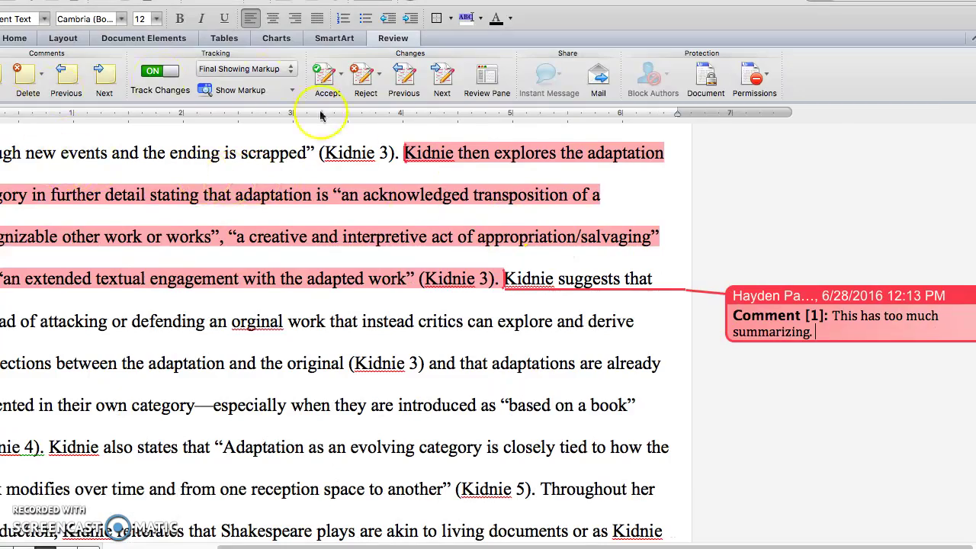
pyautogui.scroll(1, 351, 162)
pyautogui.hscroll(-5, 351, 161)
pyautogui.scroll(-8, 351, 161)
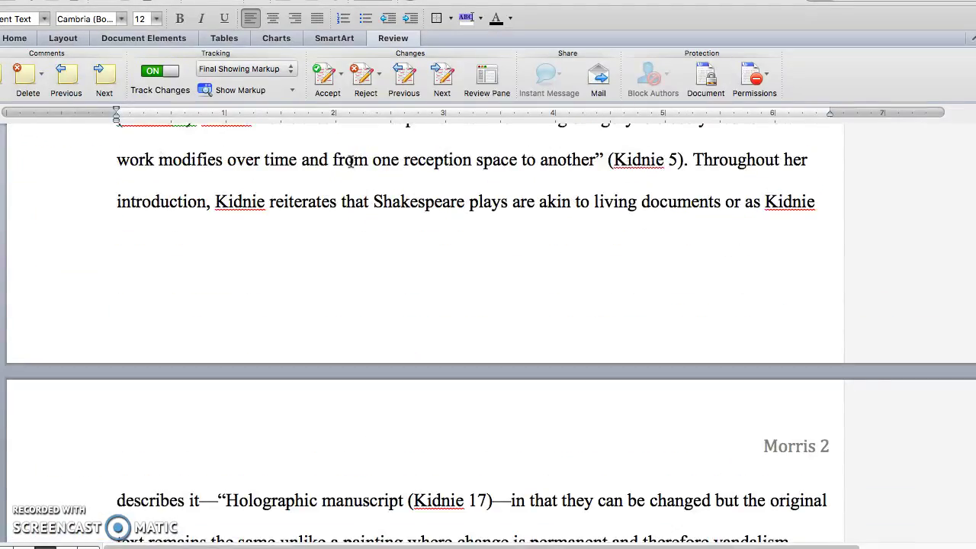
pyautogui.scroll(10, 351, 162)
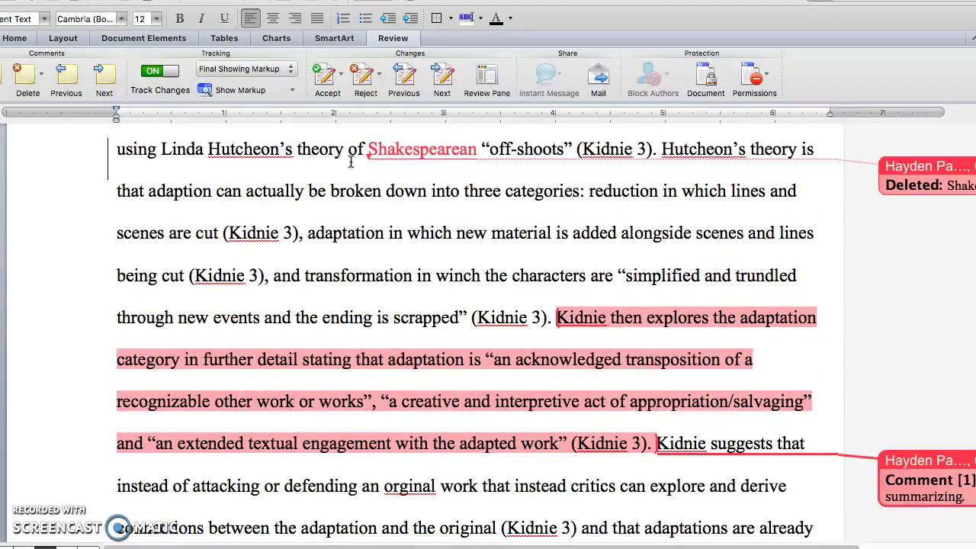
pyautogui.scroll(6, 351, 162)
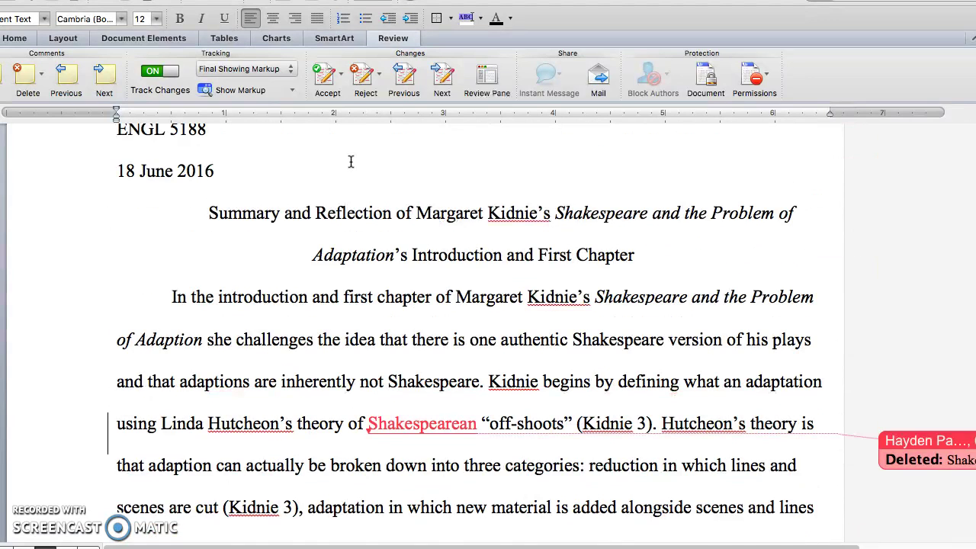
pyautogui.scroll(4, 351, 162)
pyautogui.click(254, 179)
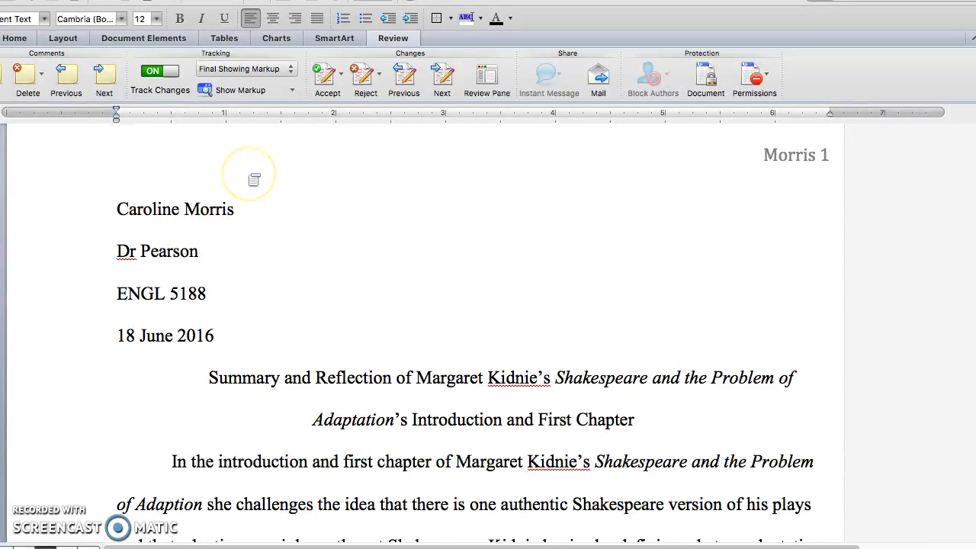
pyautogui.scroll(-1, 199, 207)
pyautogui.scroll(-15, 199, 208)
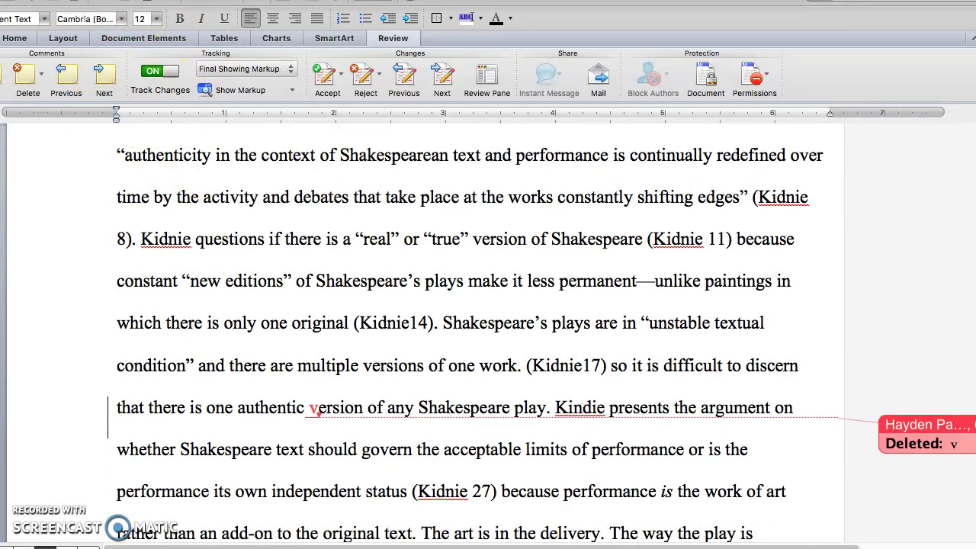
# Step: Increase the top page margin to 1.1 inches and check the formatting change balloon on the first page
pyautogui.click(209, 1)
pyautogui.moveTo(168, 2)
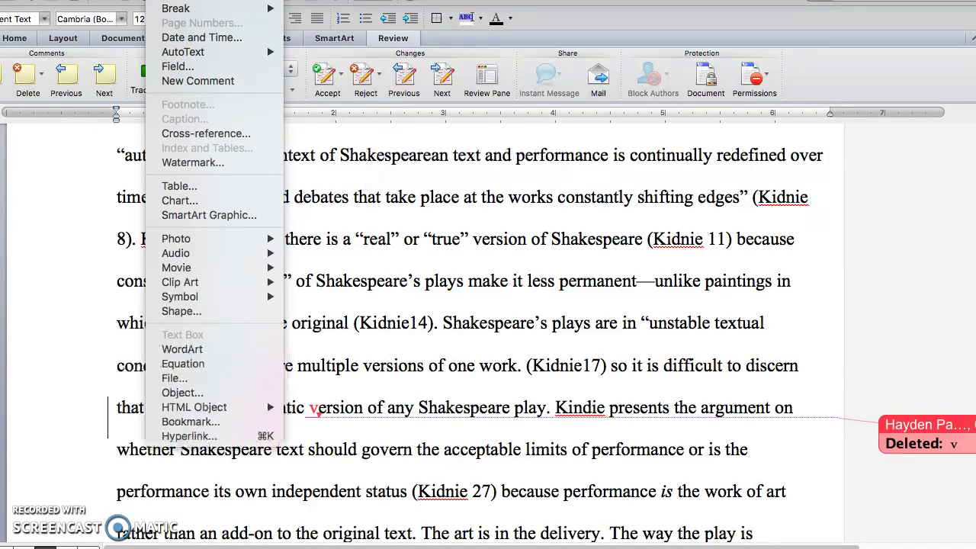
pyautogui.click(80, 36)
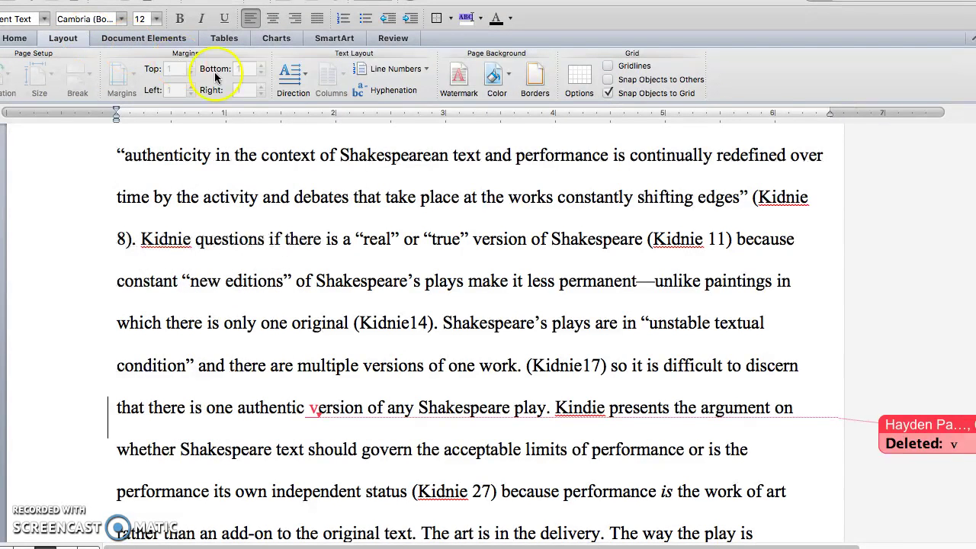
pyautogui.click(124, 187)
pyautogui.click(103, 196)
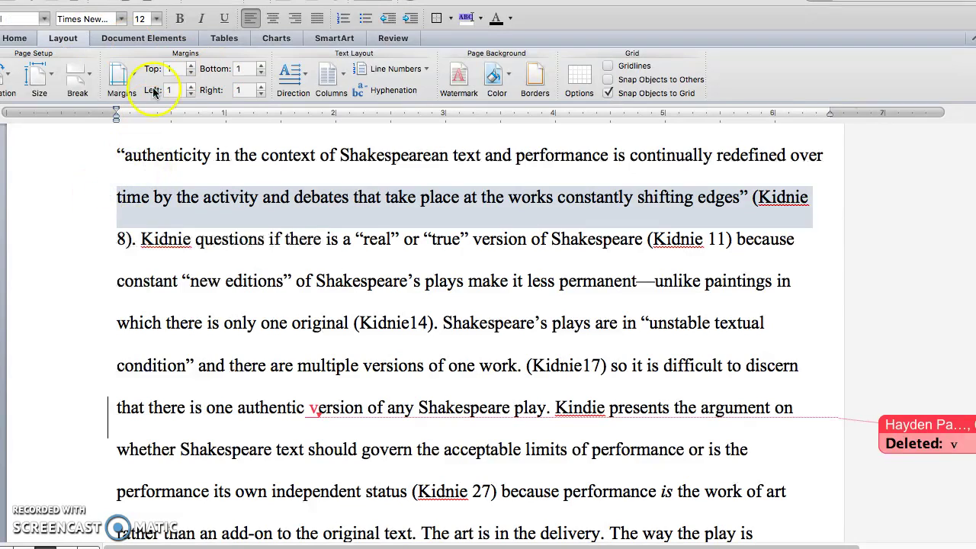
pyautogui.click(191, 66)
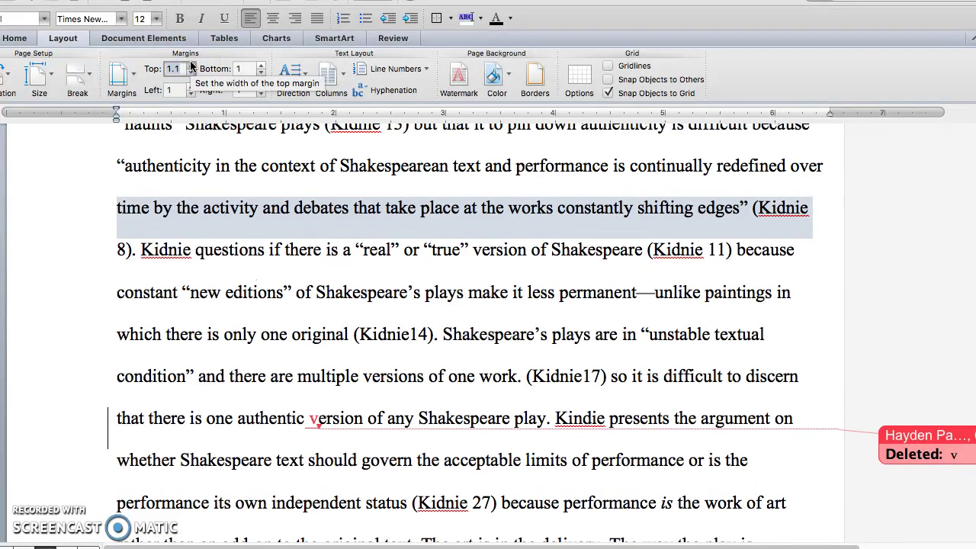
pyautogui.scroll(10, 412, 286)
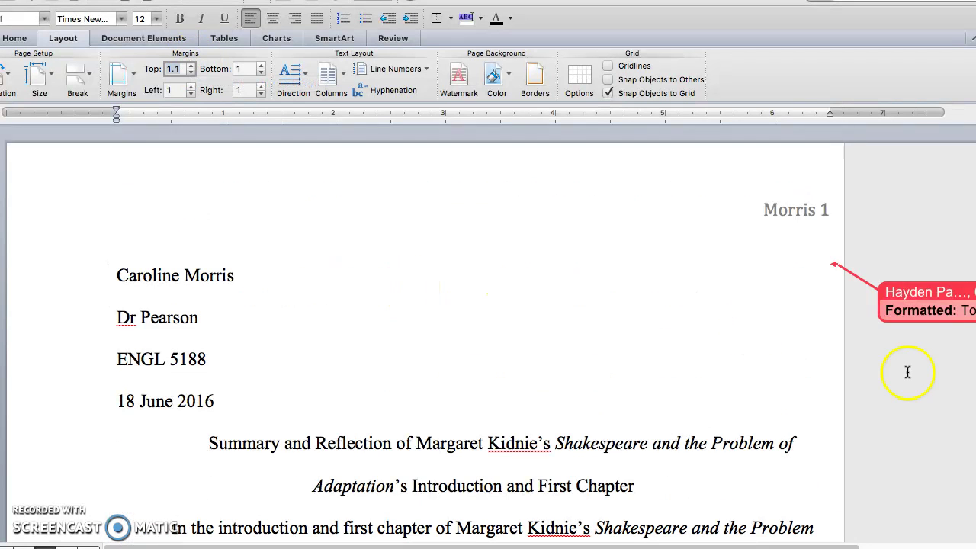
pyautogui.click(939, 305)
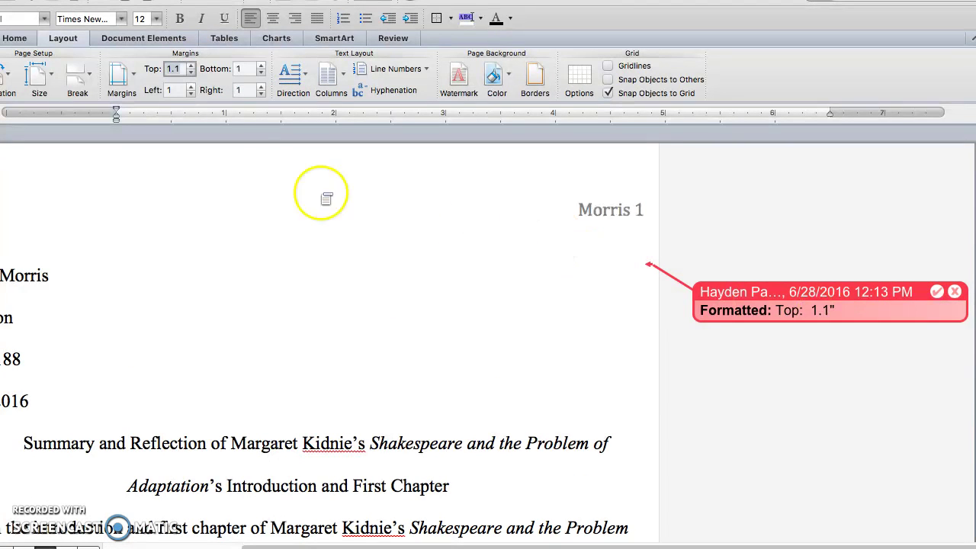
# Step: Restore the top page margin to 1 inch and return to the reviewing tools
pyautogui.click(192, 72)
pyautogui.click(191, 73)
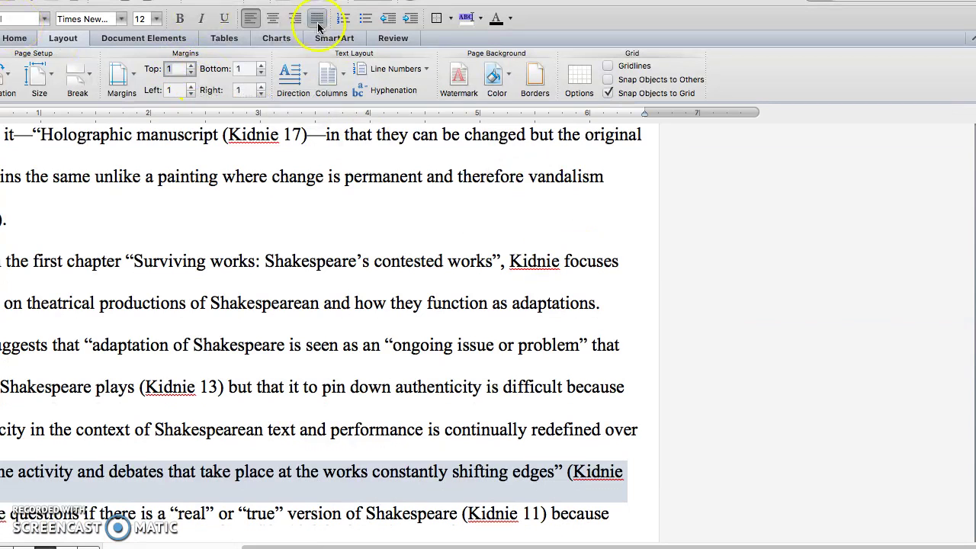
pyautogui.click(395, 37)
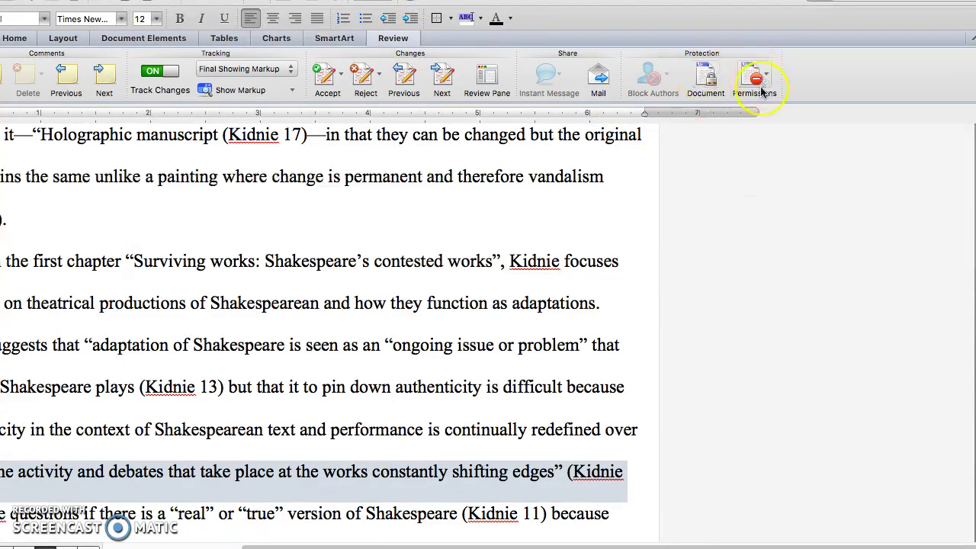
# Step: Look over the document protection choices, try the Forms option, and leave without applying protection
pyautogui.click(706, 77)
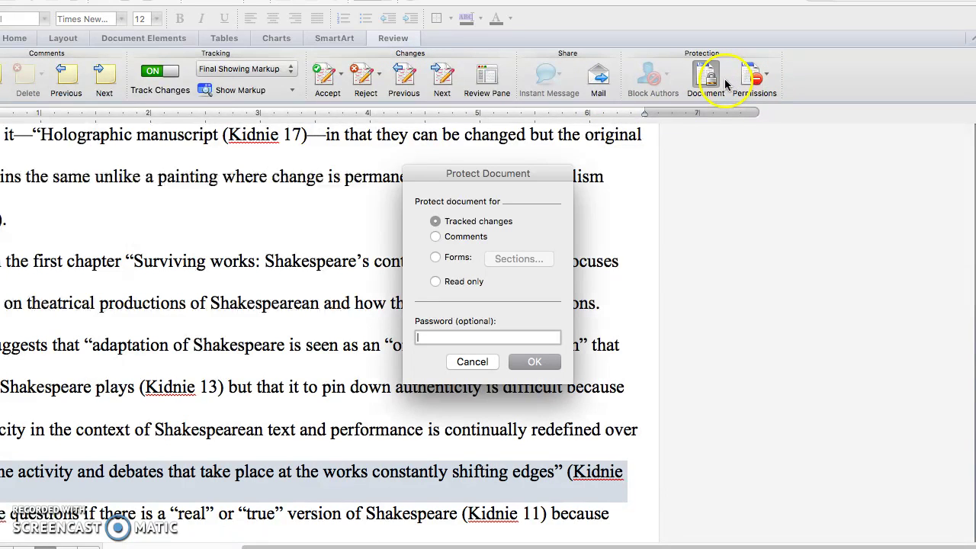
pyautogui.click(436, 258)
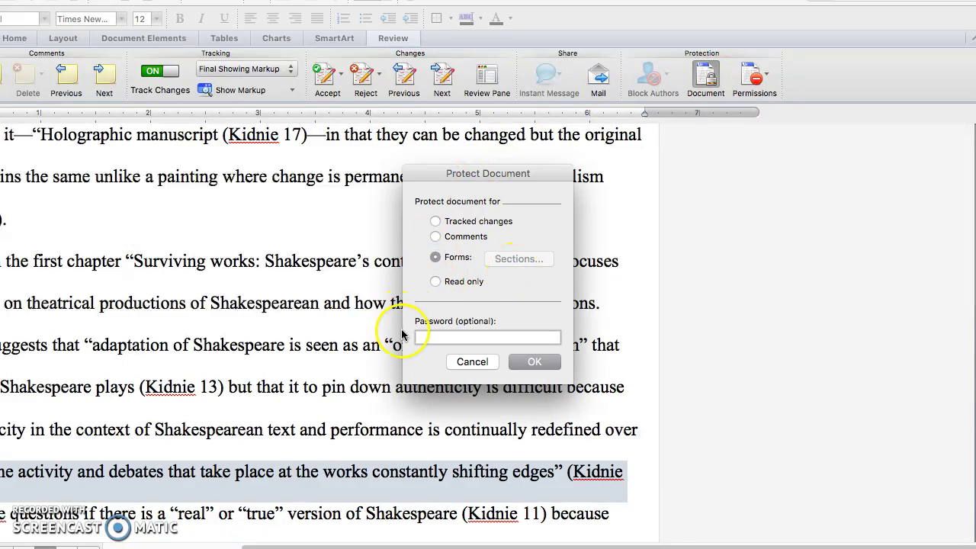
pyautogui.click(477, 362)
# Step: Check which options the document permissions offer, including managing credentials, without opening any of them
pyautogui.click(759, 76)
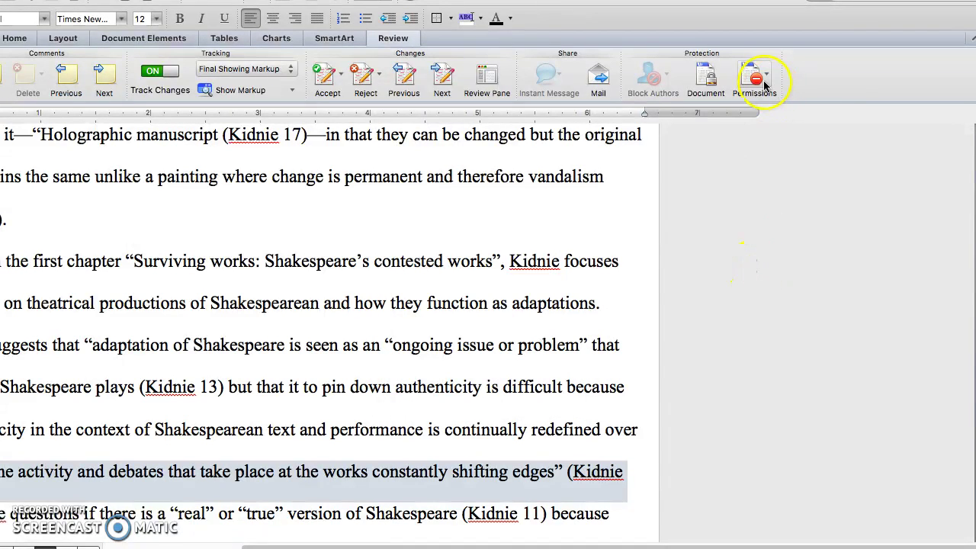
pyautogui.click(757, 75)
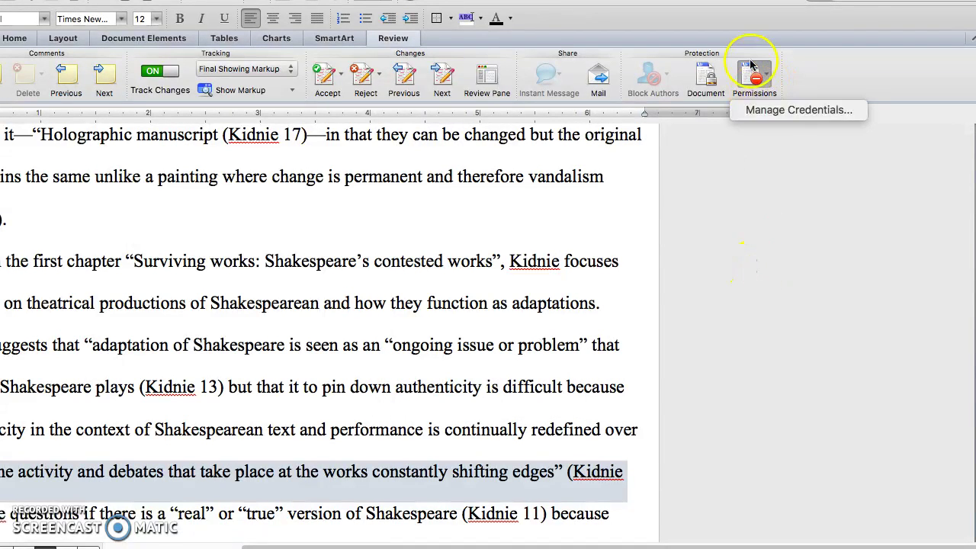
pyautogui.click(762, 93)
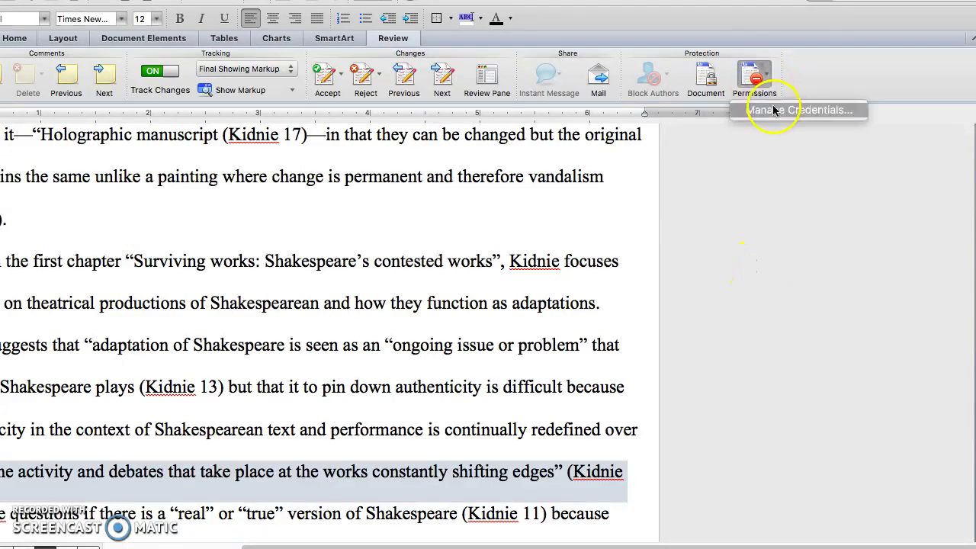
pyautogui.click(851, 318)
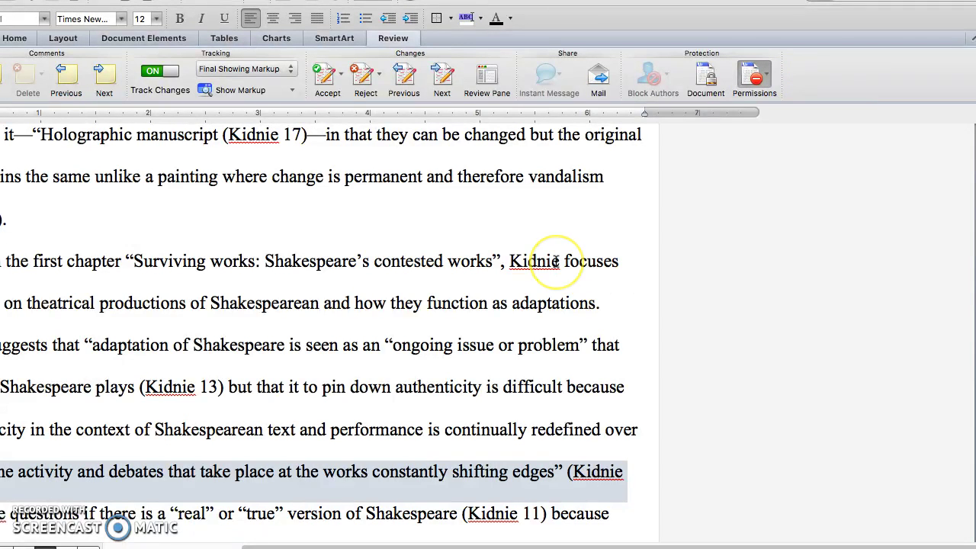
pyautogui.click(646, 186)
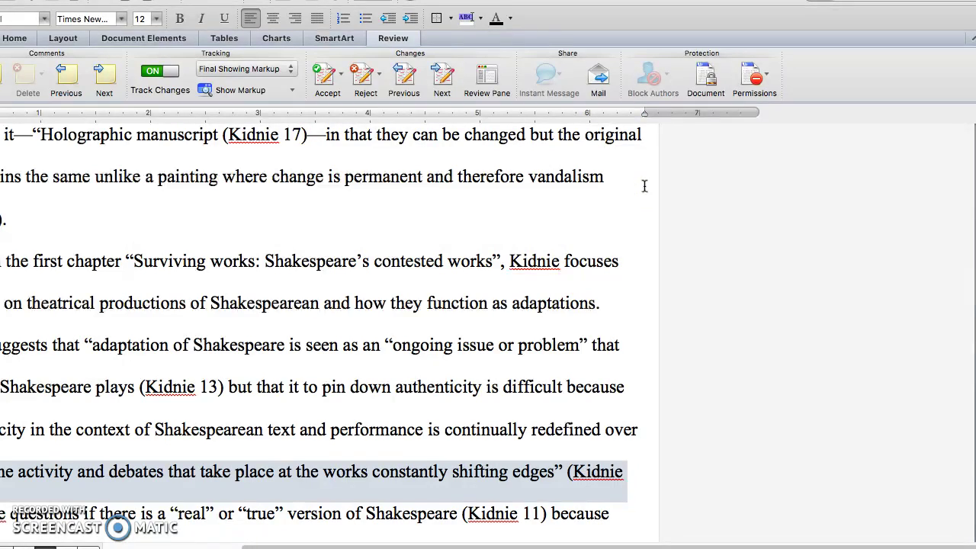
# Step: Return to the commented passage, review the document protection choices again without applying them, and look over the first page's tracked changes
pyautogui.scroll(10, 700, 207)
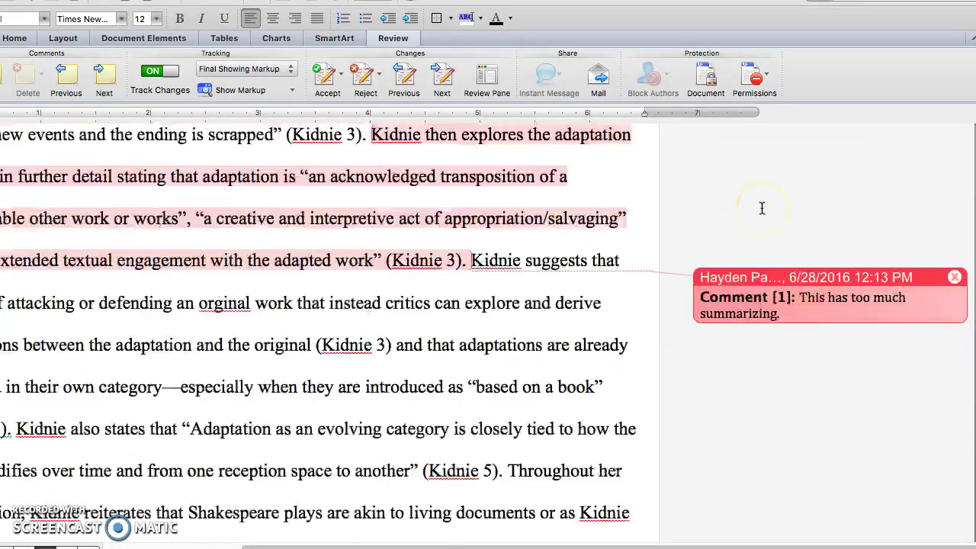
pyautogui.hscroll(-5, 761, 208)
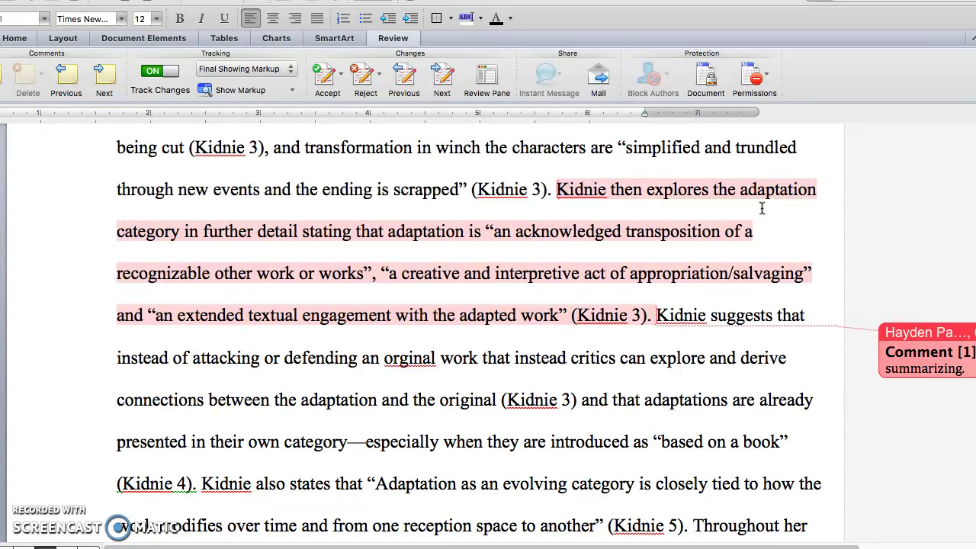
pyautogui.click(707, 81)
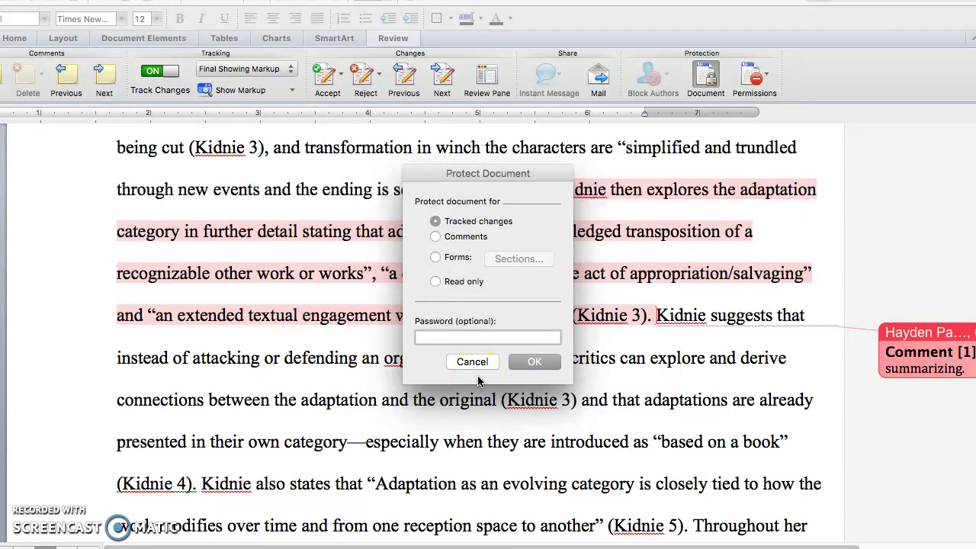
pyautogui.click(473, 361)
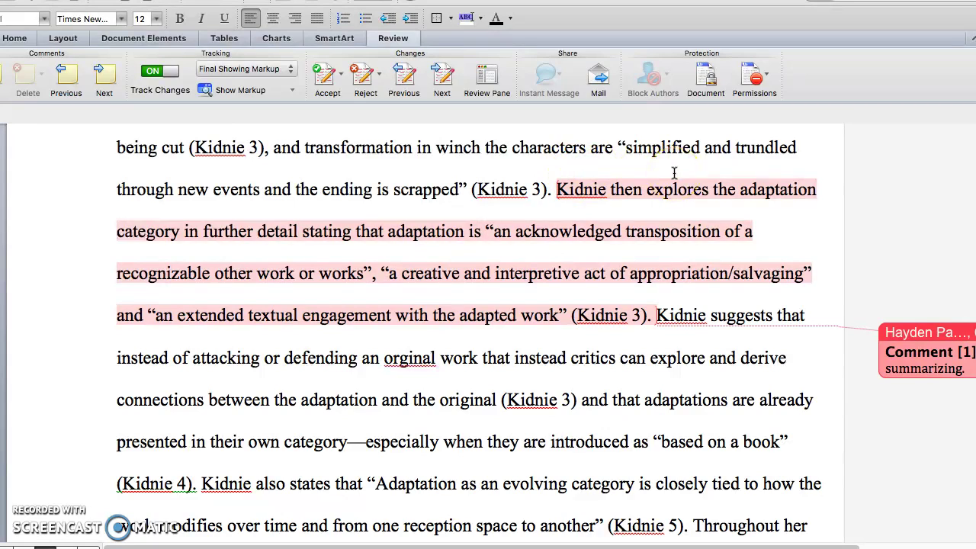
pyautogui.scroll(10, 643, 185)
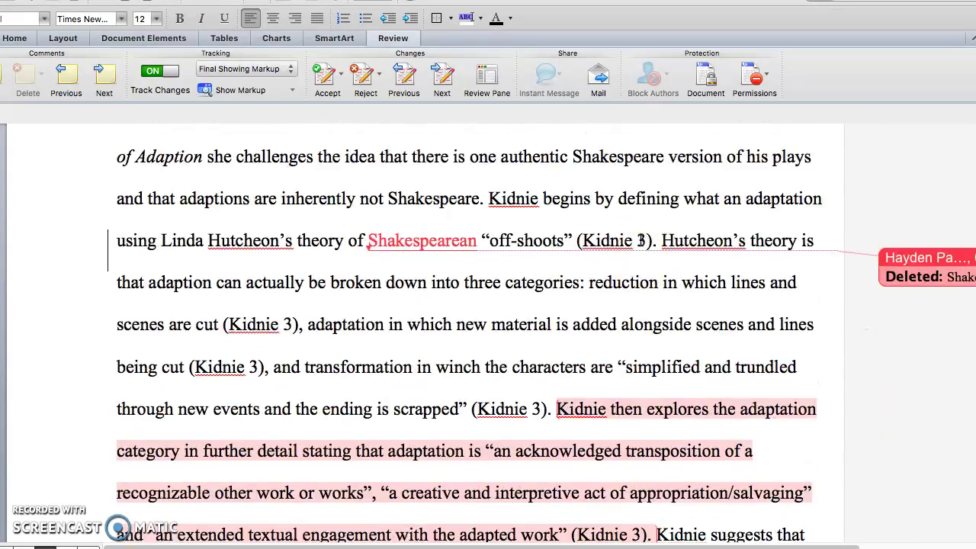
pyautogui.hscroll(-3, 640, 240)
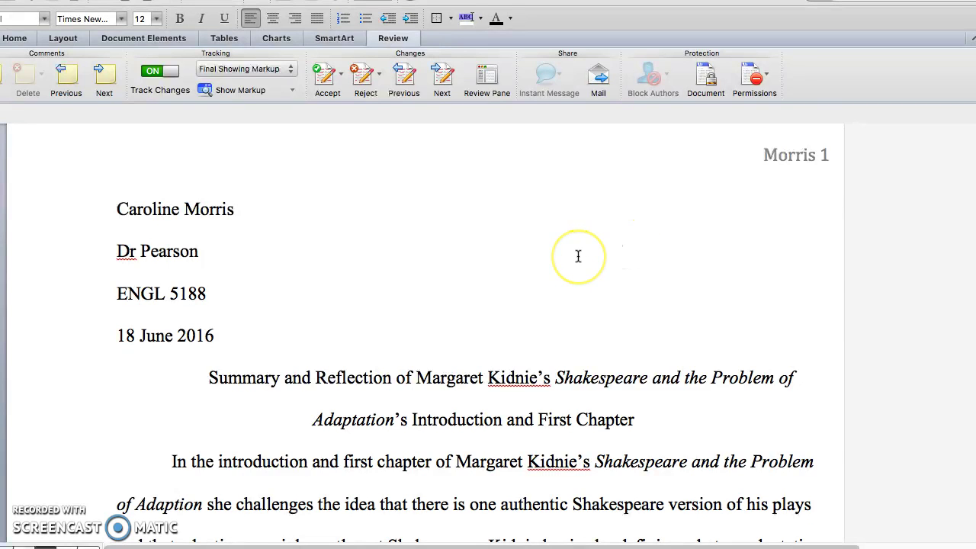
pyautogui.scroll(-1, 579, 256)
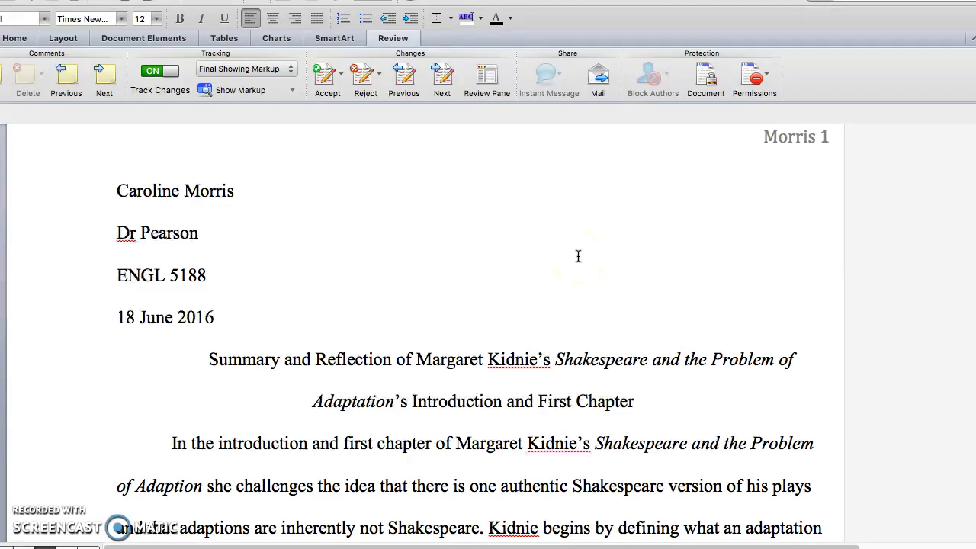
# Step: Add the closing remark "Next time be sure to expand ideas" below the essay's last sentence, leaving a blank line between them
pyautogui.scroll(-20, 578, 256)
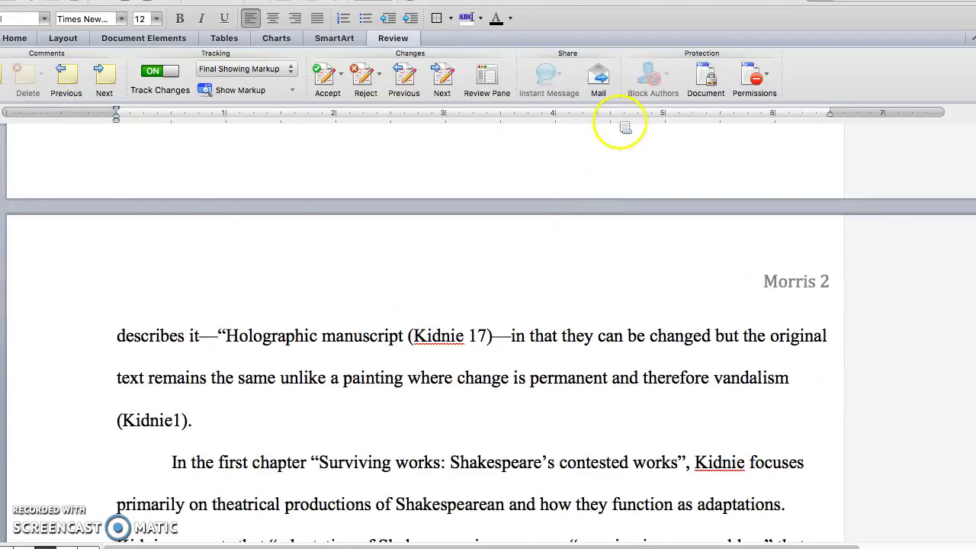
pyautogui.scroll(-20, 616, 239)
pyautogui.scroll(-20, 612, 247)
pyautogui.scroll(8, 602, 239)
pyautogui.click(608, 227)
pyautogui.press('Return')
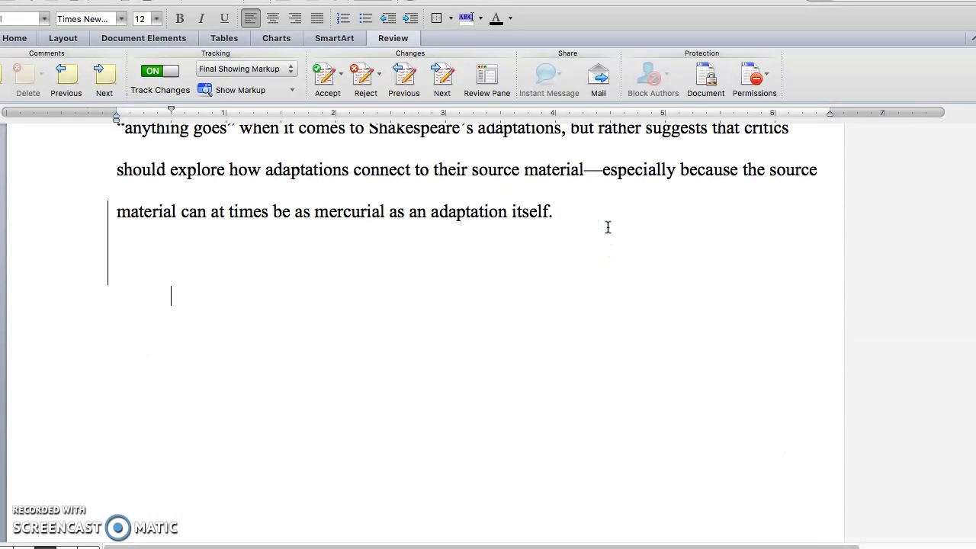
pyautogui.press('Return')
pyautogui.write('Next time e s')
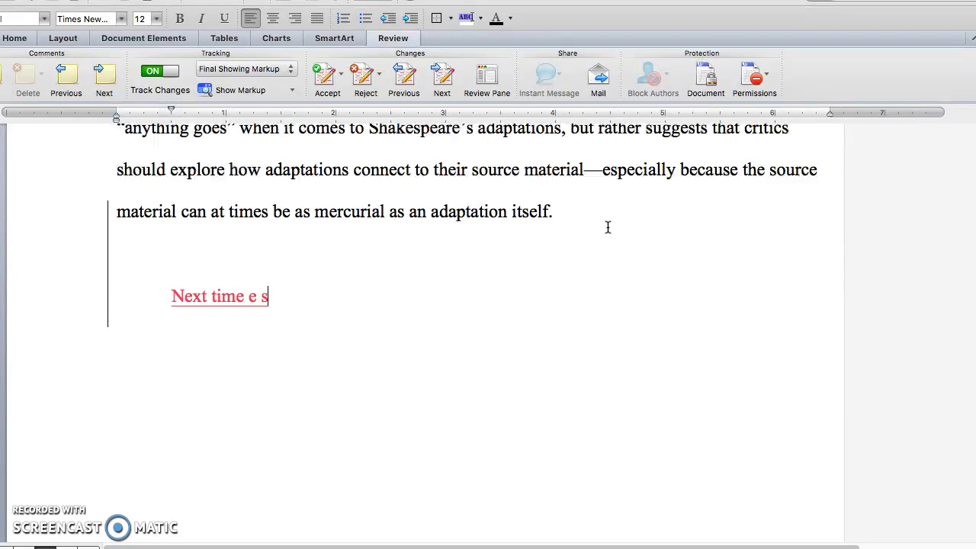
pyautogui.press('BackSpace')
pyautogui.press('BackSpace')
pyautogui.press('BackSpace')
pyautogui.write('be sure to exp')
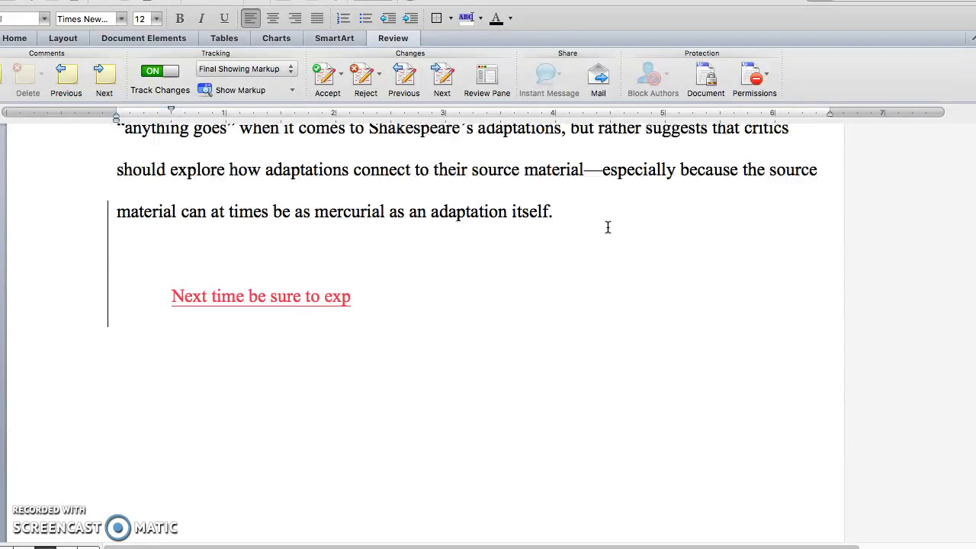
pyautogui.write('and ideas')
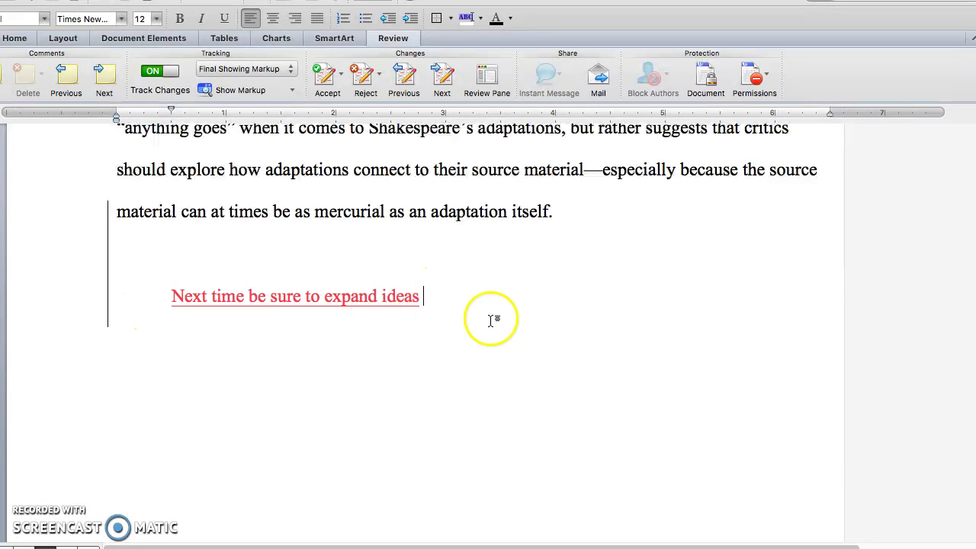
# Step: Accept the tracked insertion of the remark "Next time be sure to expand ideas" at the essay's end
pyautogui.scroll(2, 493, 320)
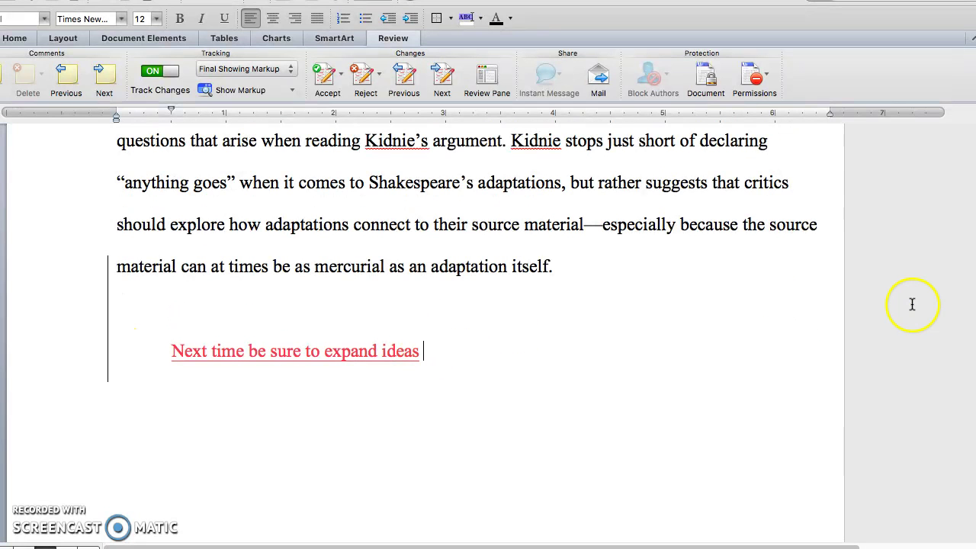
pyautogui.scroll(4, 912, 304)
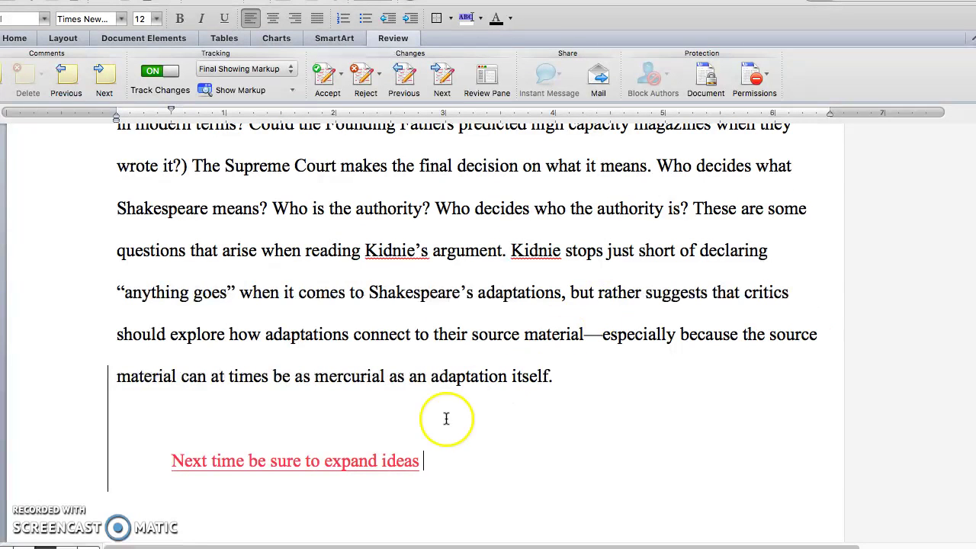
pyautogui.rightClick(386, 455)
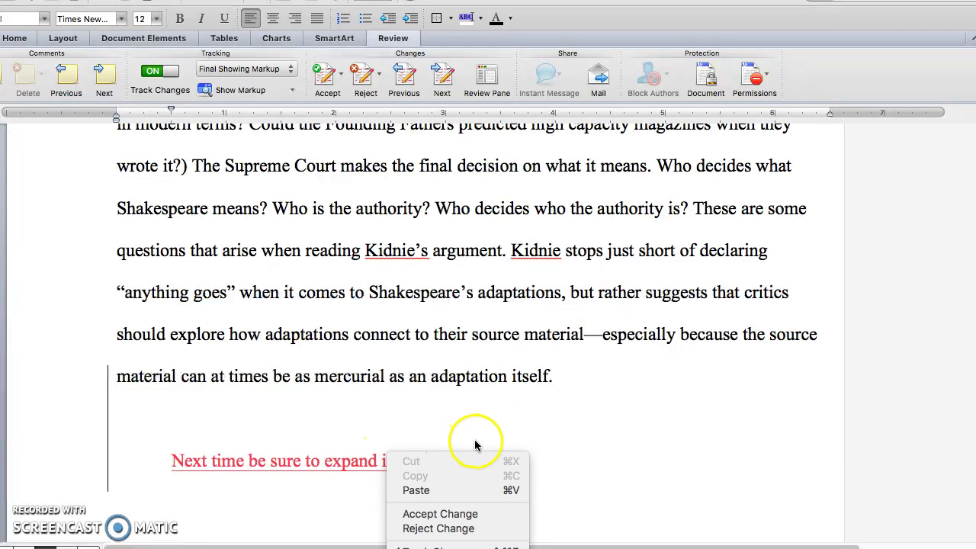
pyautogui.click(476, 520)
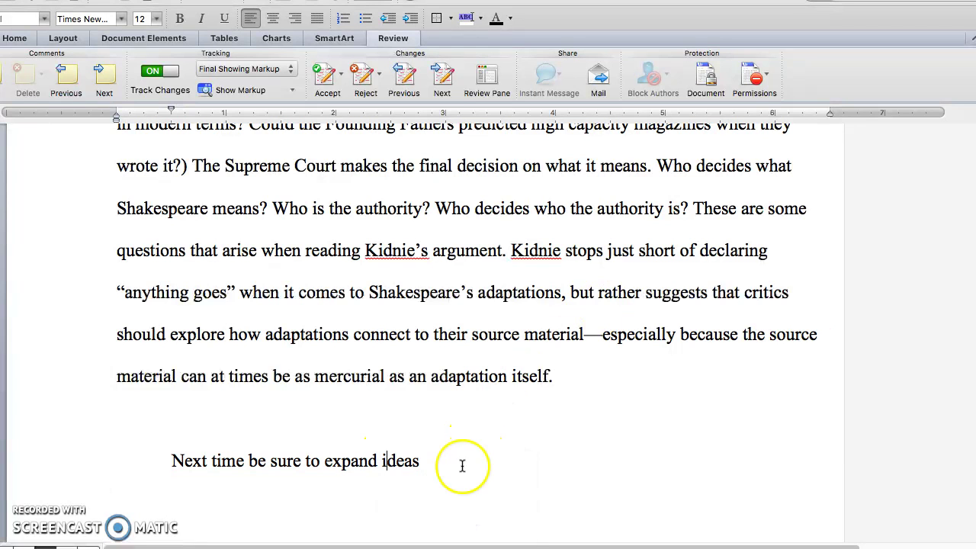
# Step: Delete the remark "Next time be sure to expand ideas" and check its deletion balloon in the margin
pyautogui.moveTo(447, 464); pyautogui.dragTo(183, 458)
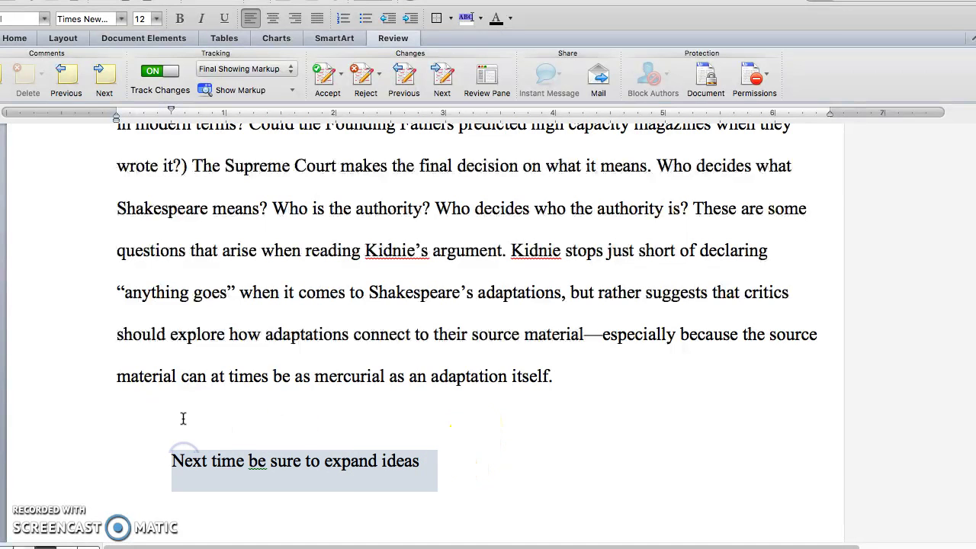
pyautogui.press('BackSpace')
pyautogui.scroll(-2, 283, 443)
pyautogui.click(590, 458)
pyautogui.hscroll(5, 590, 458)
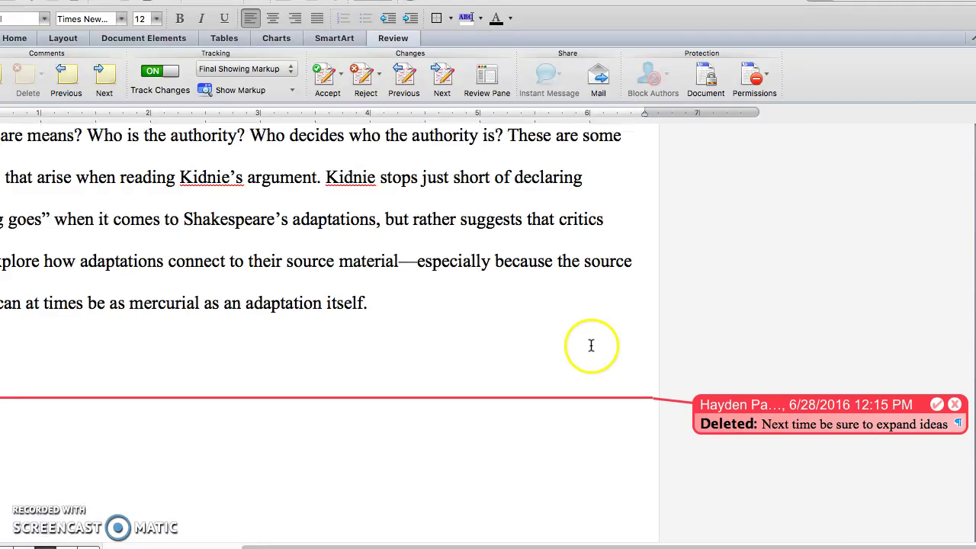
# Step: Correct the misspelled word "orginal" to "original" in the sentence after the commented passage, using the spelling suggestion
pyautogui.click(465, 341)
pyautogui.scroll(20, 465, 341)
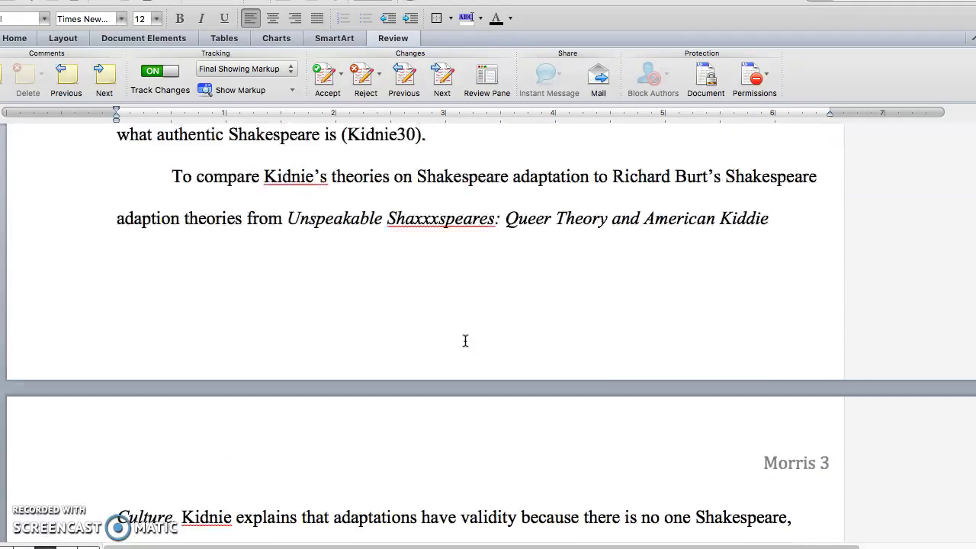
pyautogui.scroll(10, 465, 341)
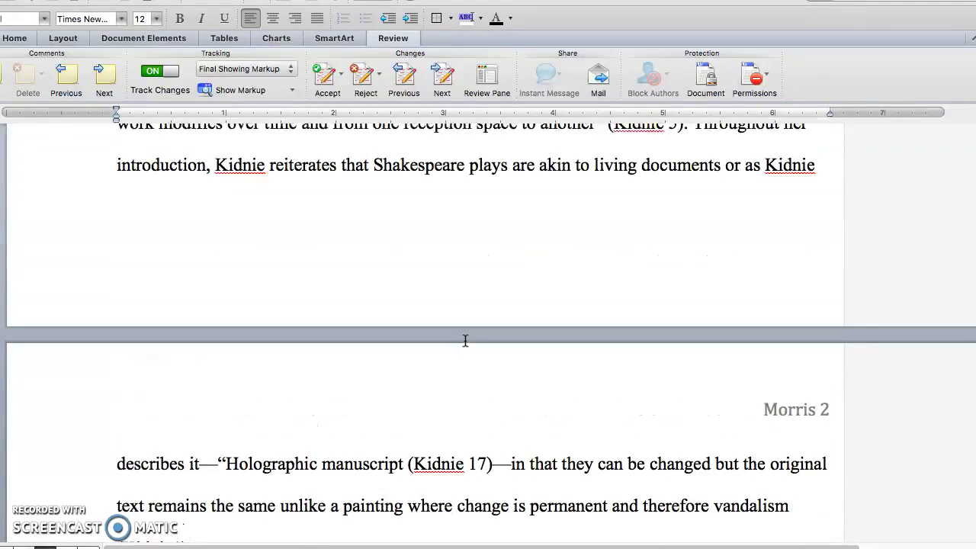
pyautogui.scroll(5, 466, 340)
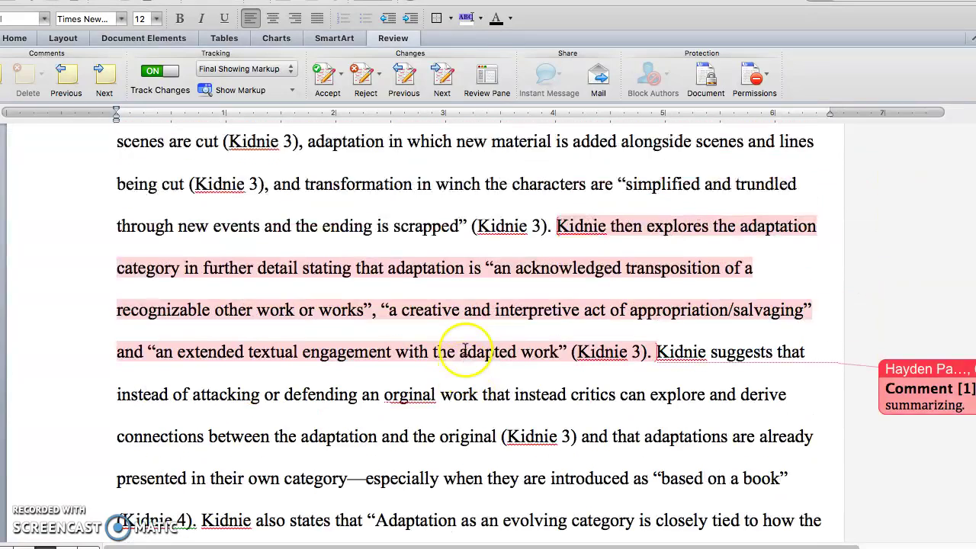
pyautogui.rightClick(421, 394)
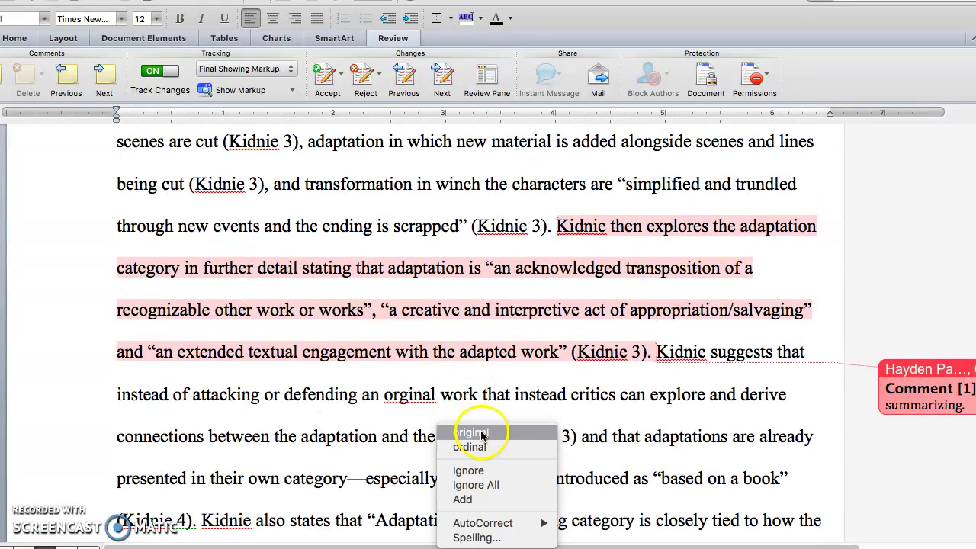
pyautogui.click(425, 432)
pyautogui.scroll(-4, 496, 434)
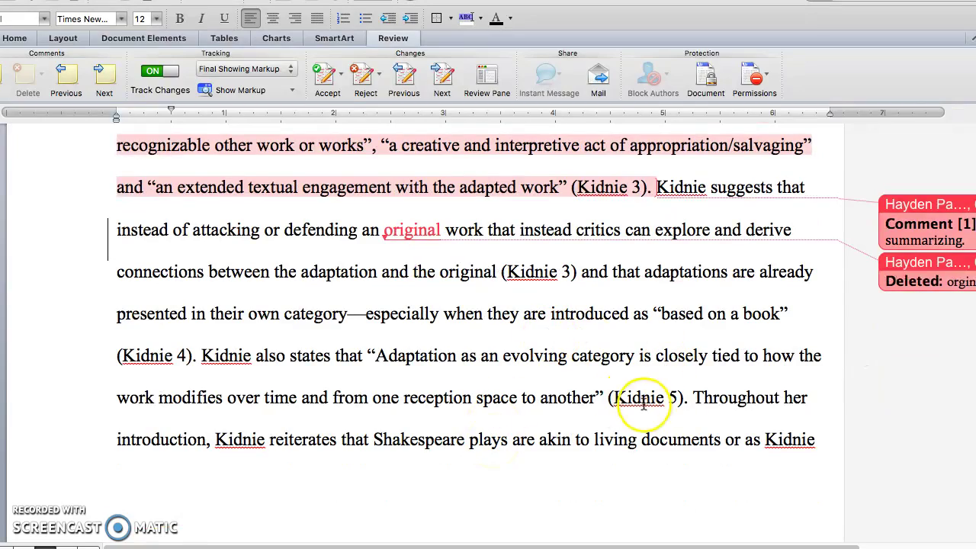
# Step: Review the first page's deletion and comment balloons beside the tracked edits, and return to the start of the essay
pyautogui.scroll(12, 489, 305)
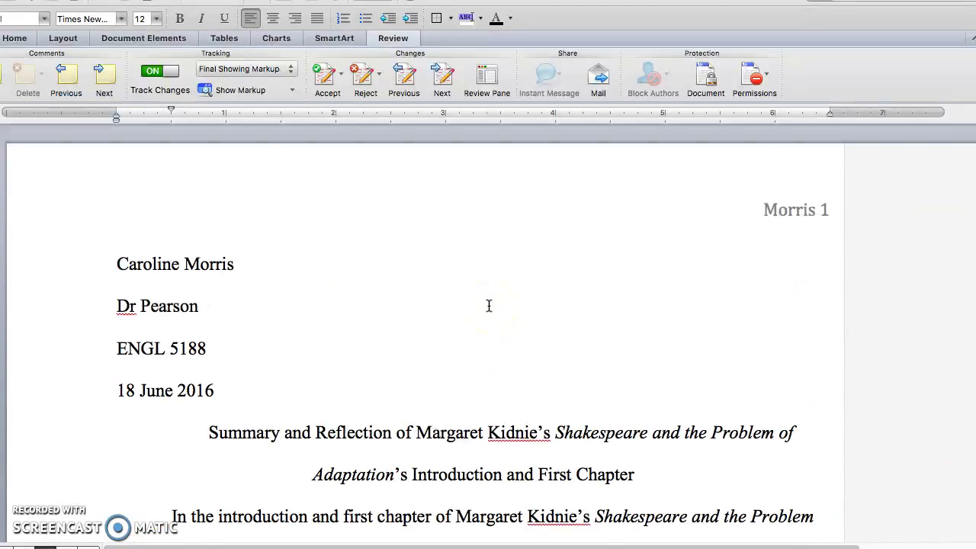
pyautogui.scroll(-12, 489, 306)
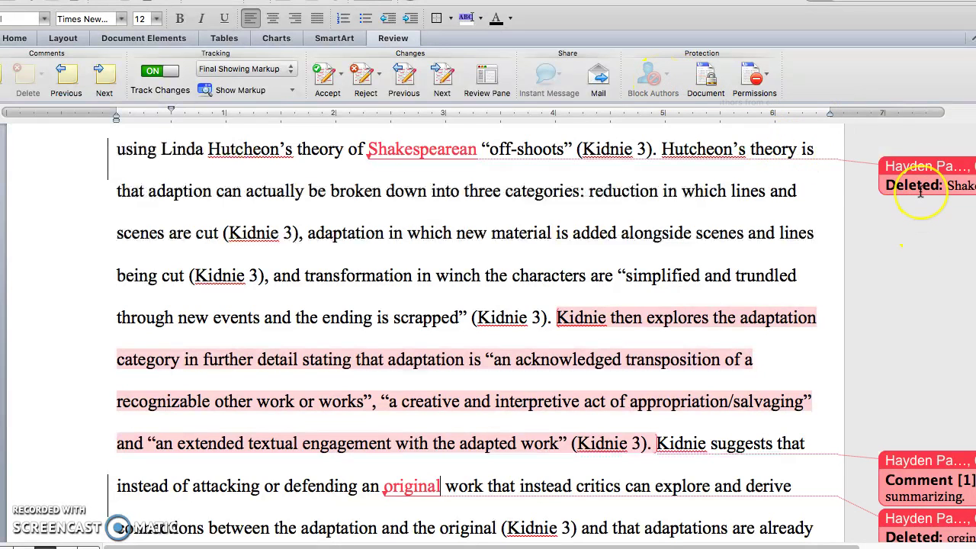
pyautogui.moveTo(920, 194)
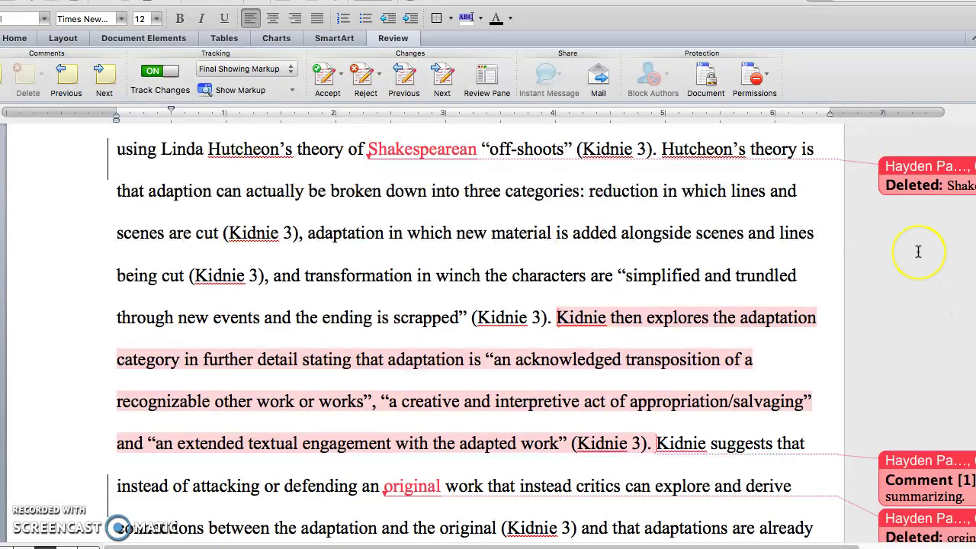
pyautogui.moveTo(918, 252)
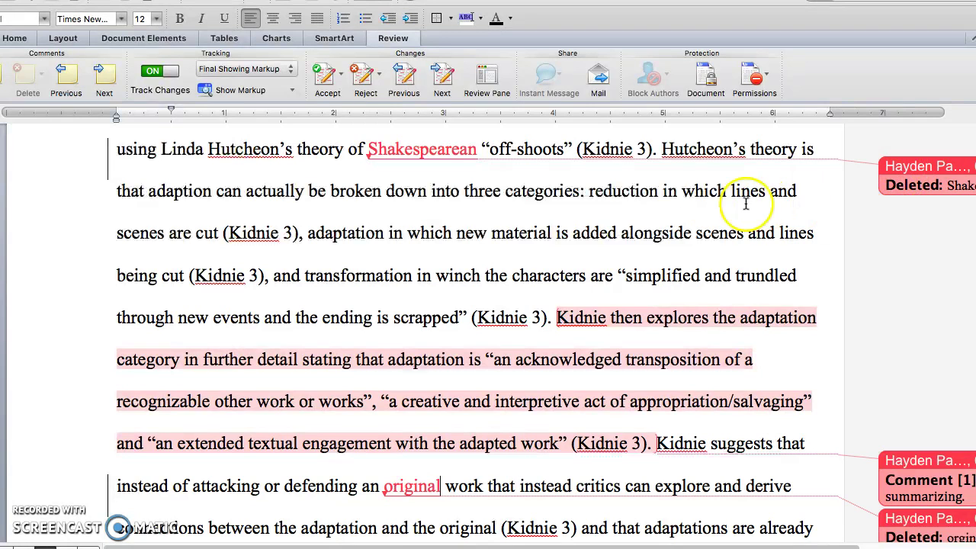
pyautogui.scroll(3, 599, 200)
pyautogui.scroll(7, 600, 201)
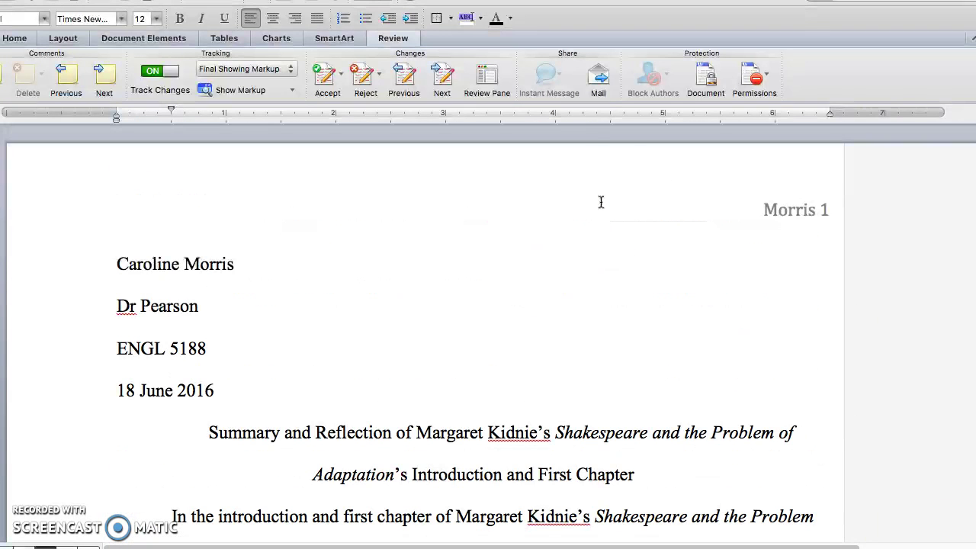
# Step: Examine the tracked corrections "Shakespearean" and "original" and the commented passage on the first page, and return to the essay's start
pyautogui.click(696, 90)
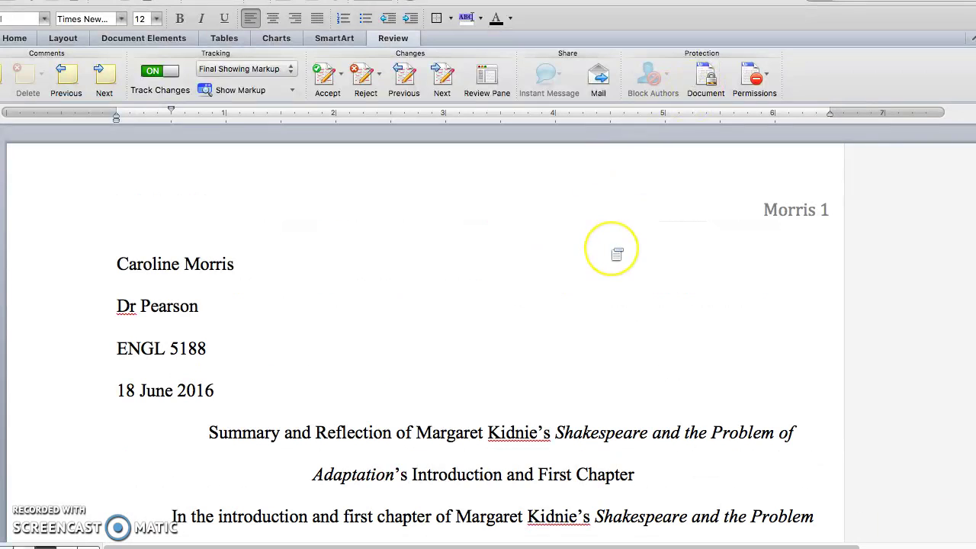
pyautogui.scroll(-7, 617, 254)
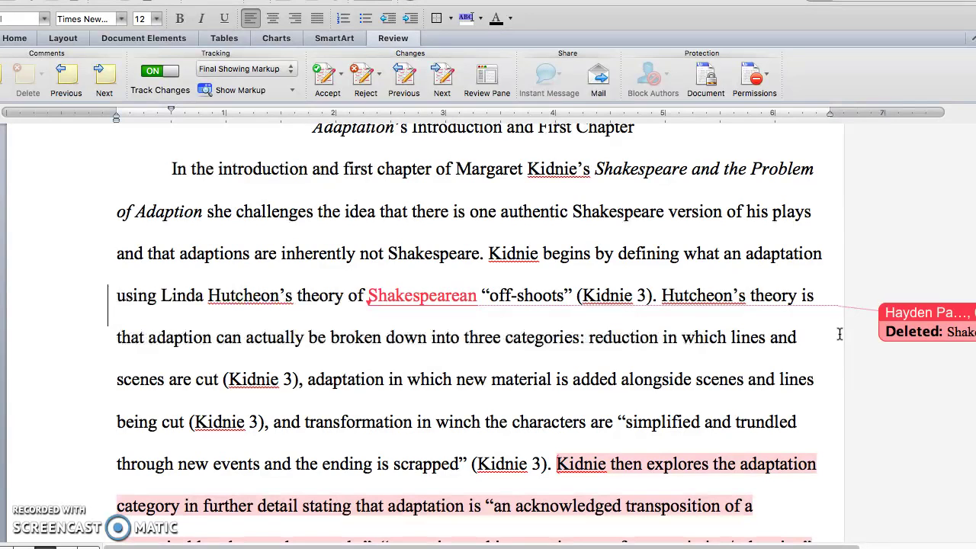
pyautogui.scroll(-4, 844, 373)
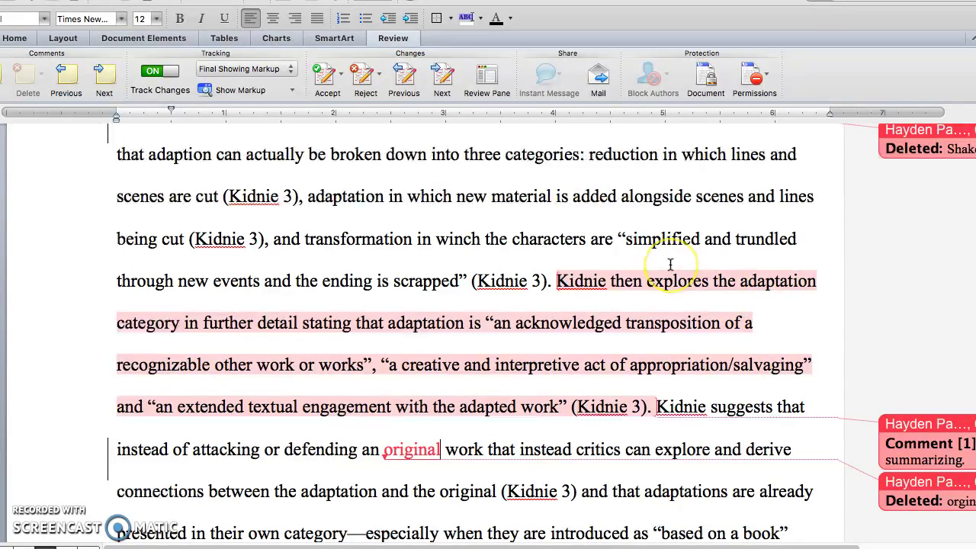
pyautogui.scroll(10, 669, 265)
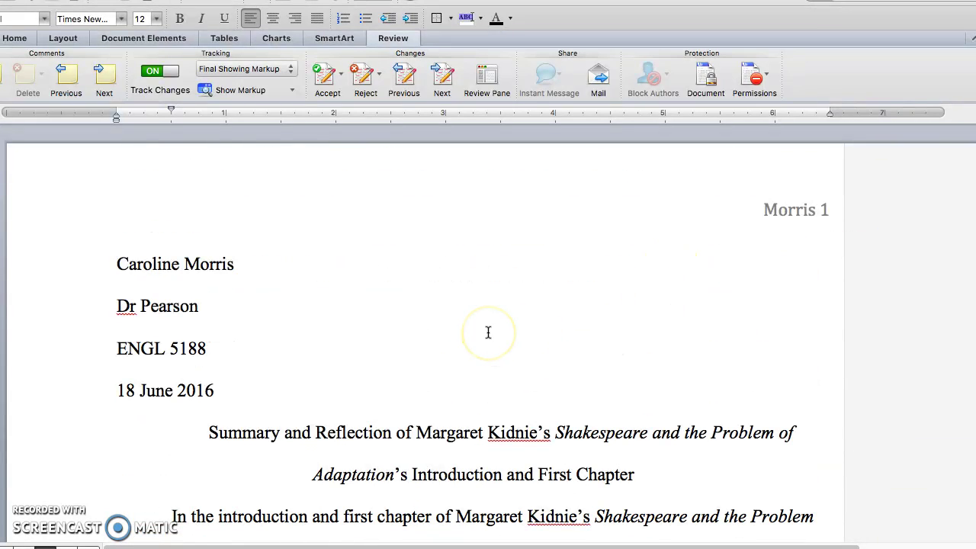
pyautogui.scroll(-20, 488, 332)
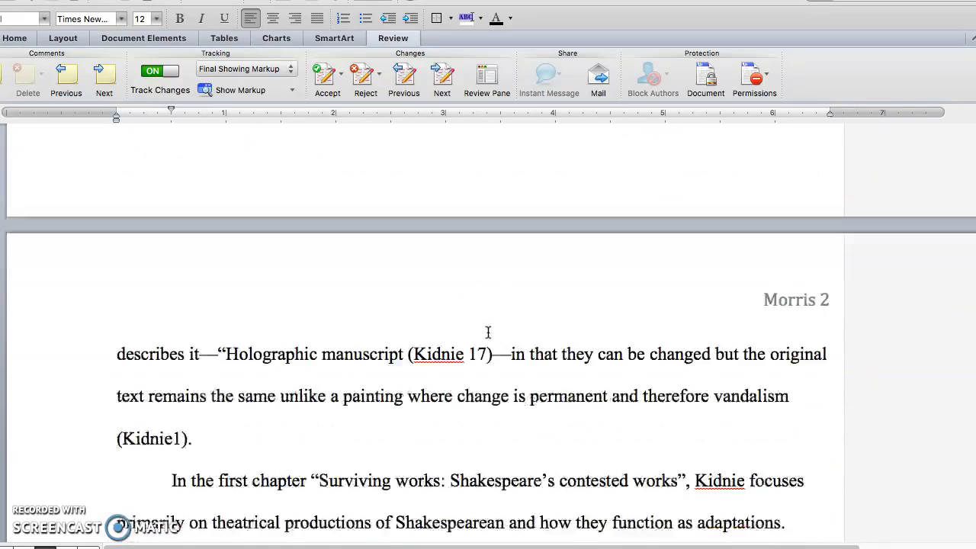
pyautogui.scroll(10, 489, 332)
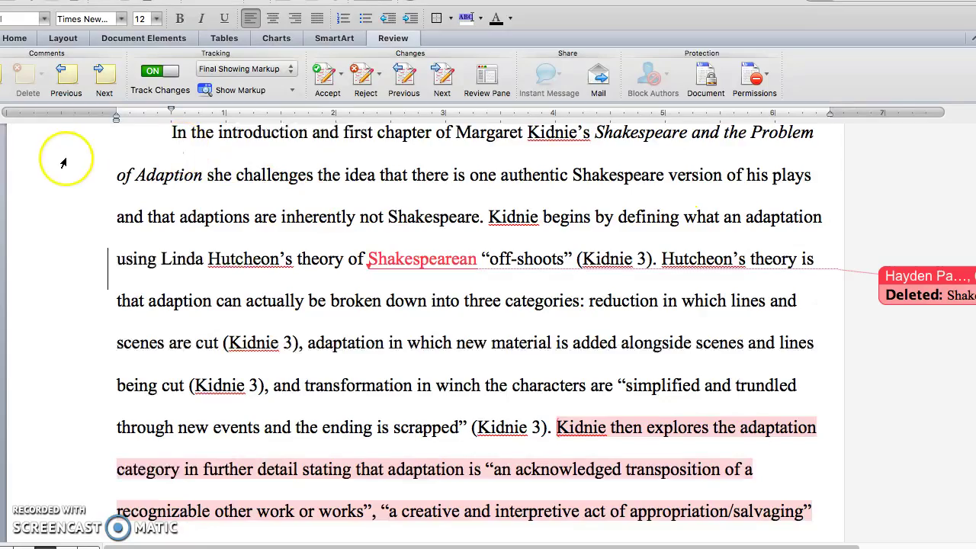
pyautogui.scroll(8, 63, 162)
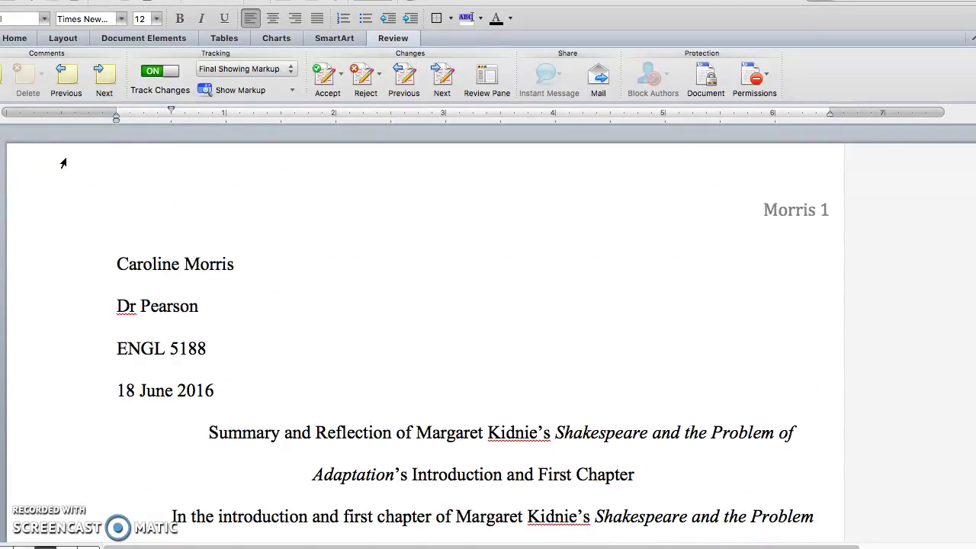
# Step: Look through the whole essay from the first page to its end, examining the change bars and the margin balloons of the tracked edits
pyautogui.scroll(-3, 63, 162)
pyautogui.scroll(-13, 63, 162)
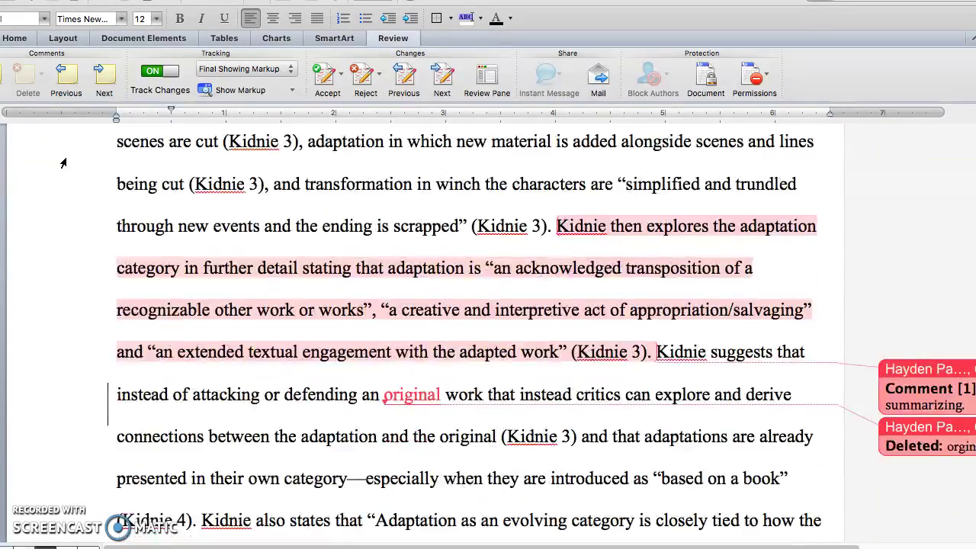
pyautogui.scroll(-15, 64, 163)
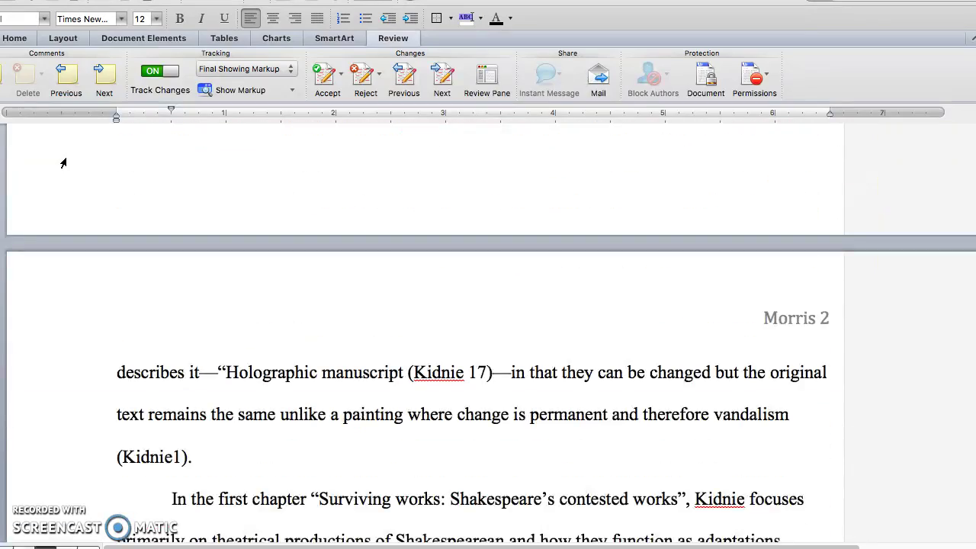
pyautogui.scroll(-10, 63, 163)
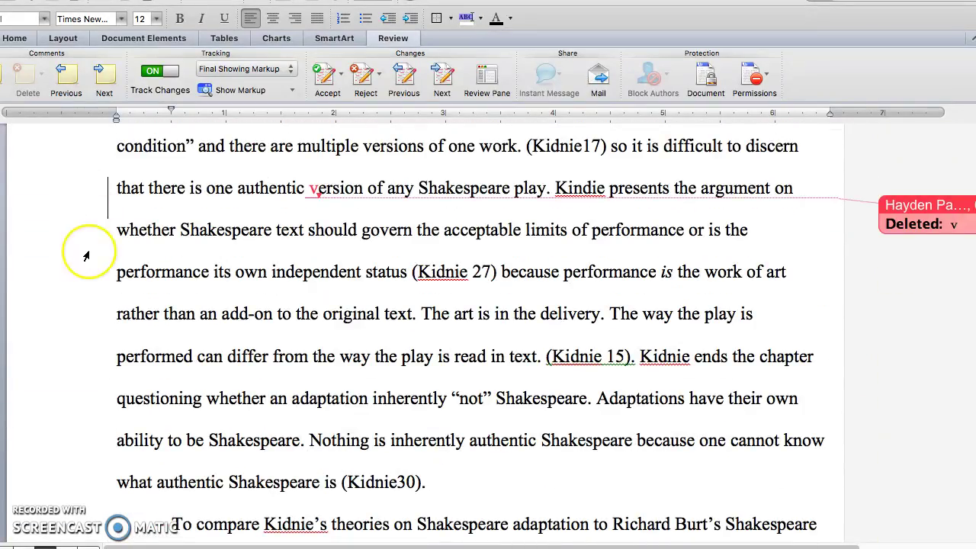
pyautogui.scroll(-1, 86, 256)
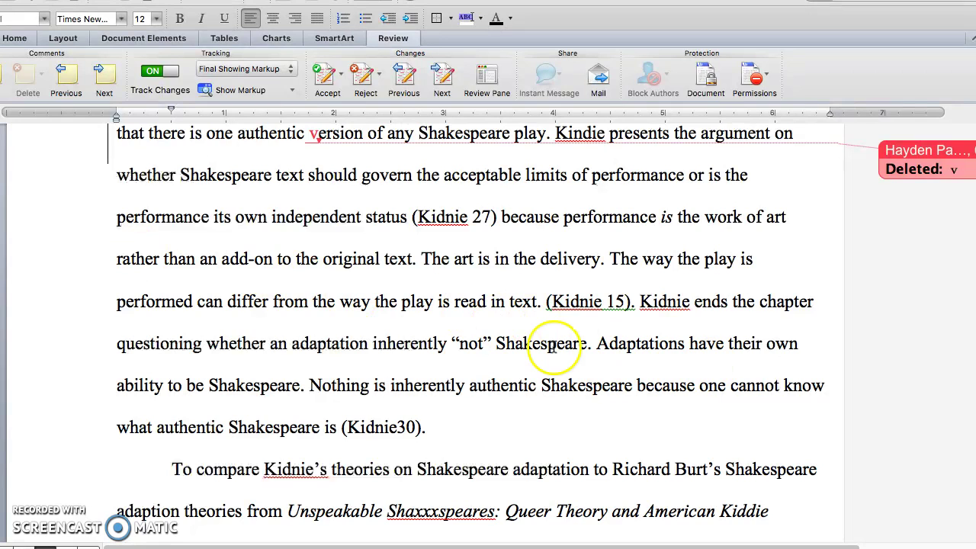
pyautogui.click(483, 344)
pyautogui.click(588, 347)
pyautogui.click(580, 443)
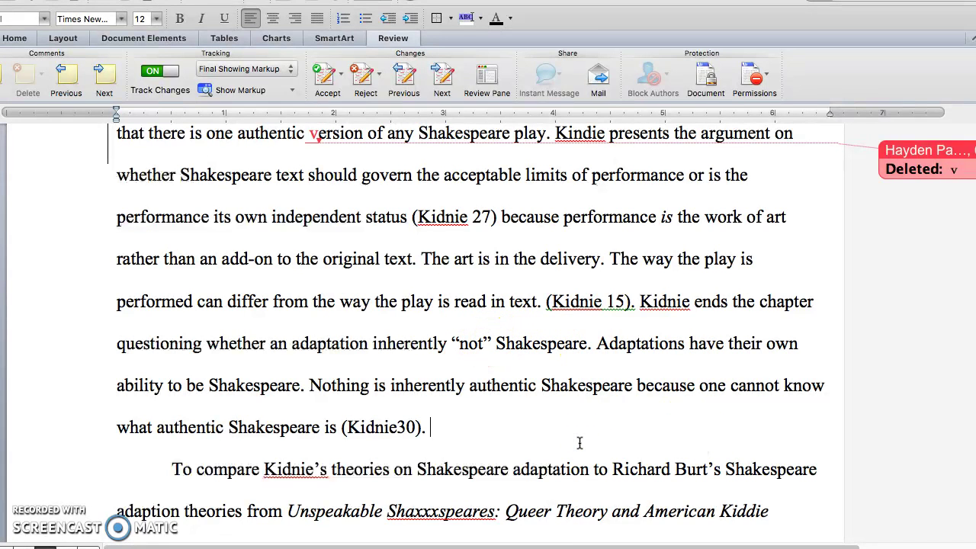
pyautogui.click(512, 432)
pyautogui.scroll(-8, 512, 432)
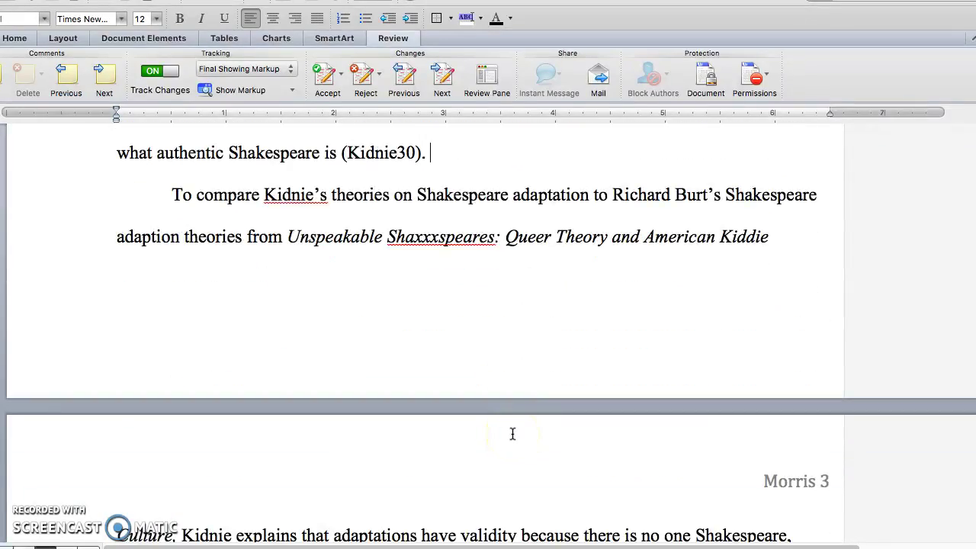
pyautogui.scroll(-6, 512, 434)
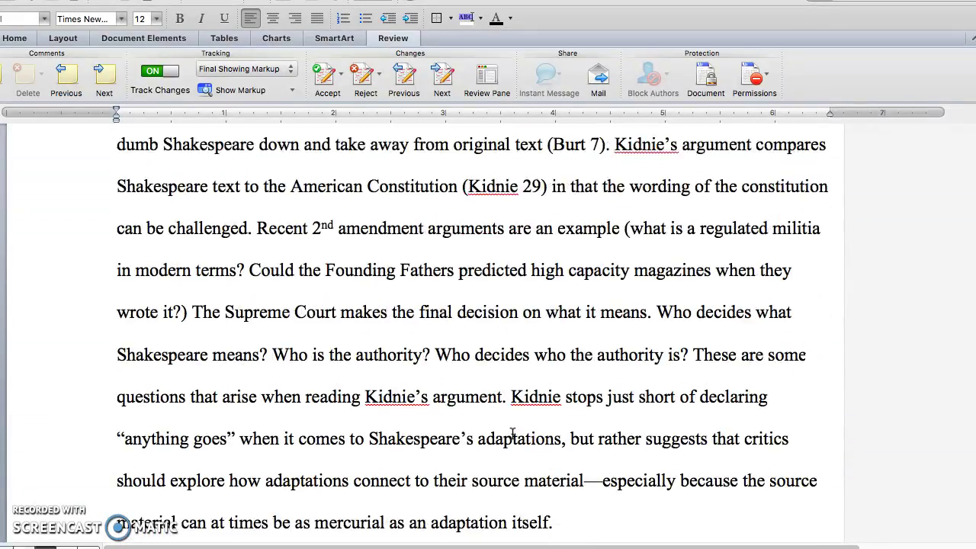
pyautogui.scroll(-3, 512, 434)
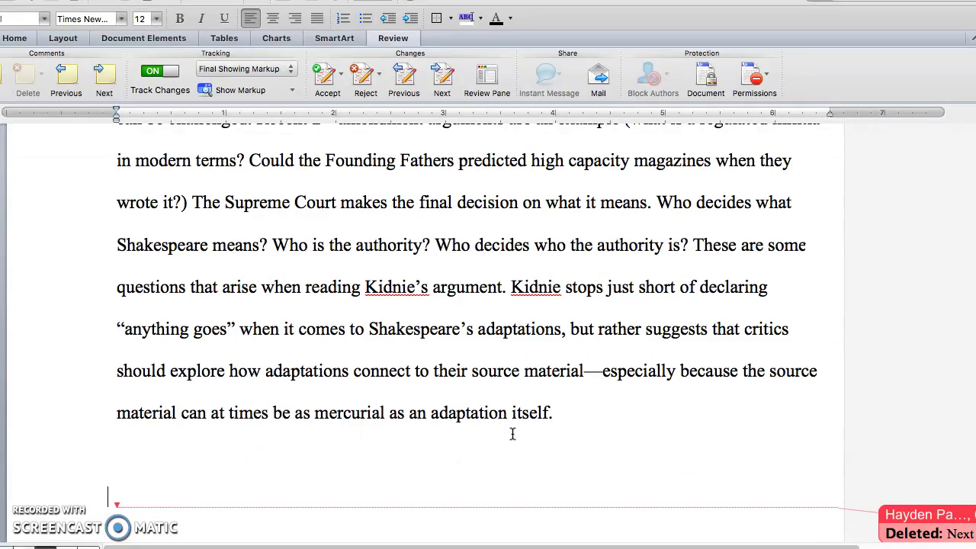